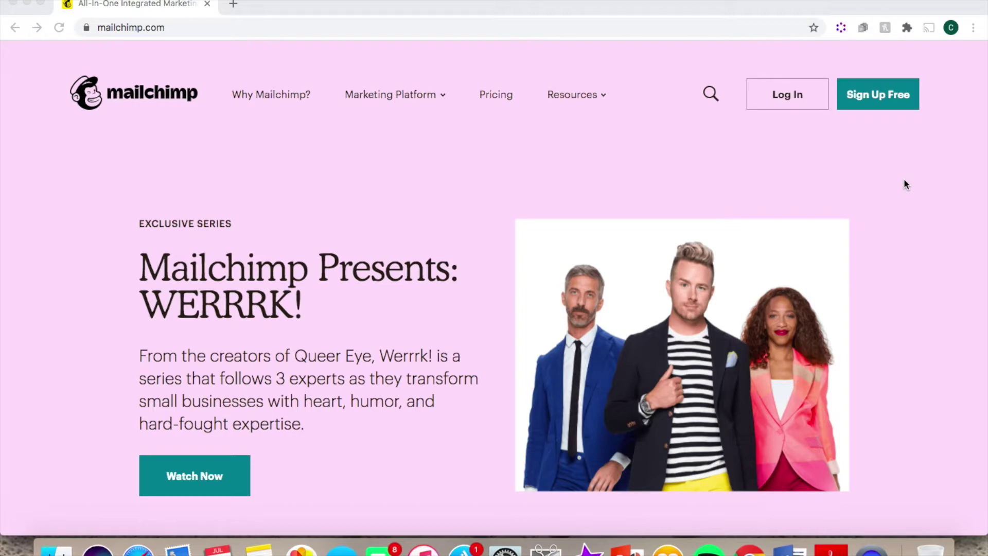
Start the Sign Up Free flow on mailchimp.com to reach the account dashboard
click(898, 100)
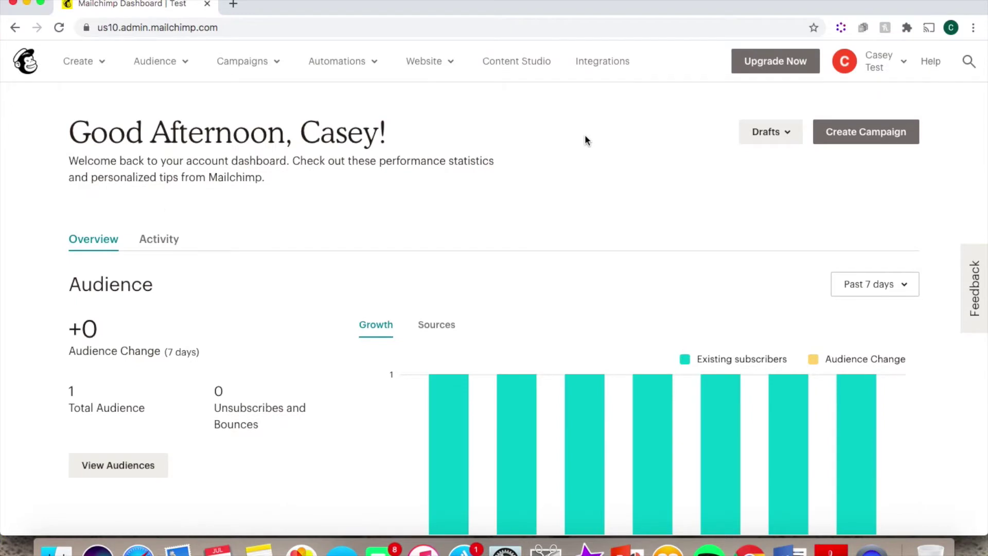
Choose Contacts from the Create menu to begin the Import Contacts wizard
click(102, 63)
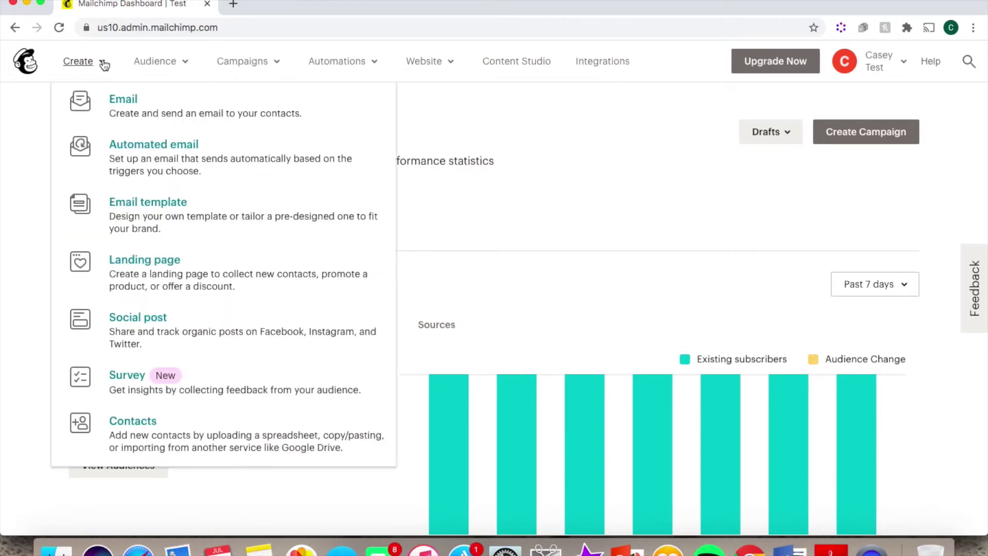
click(134, 420)
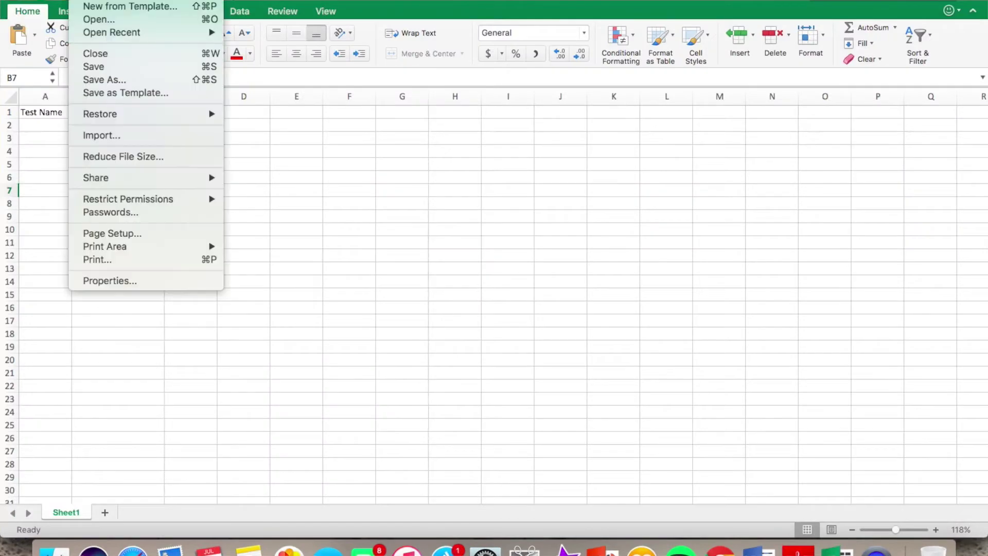
In Excel's Save As, set the file format to Comma Separated Values (.csv)
click(113, 79)
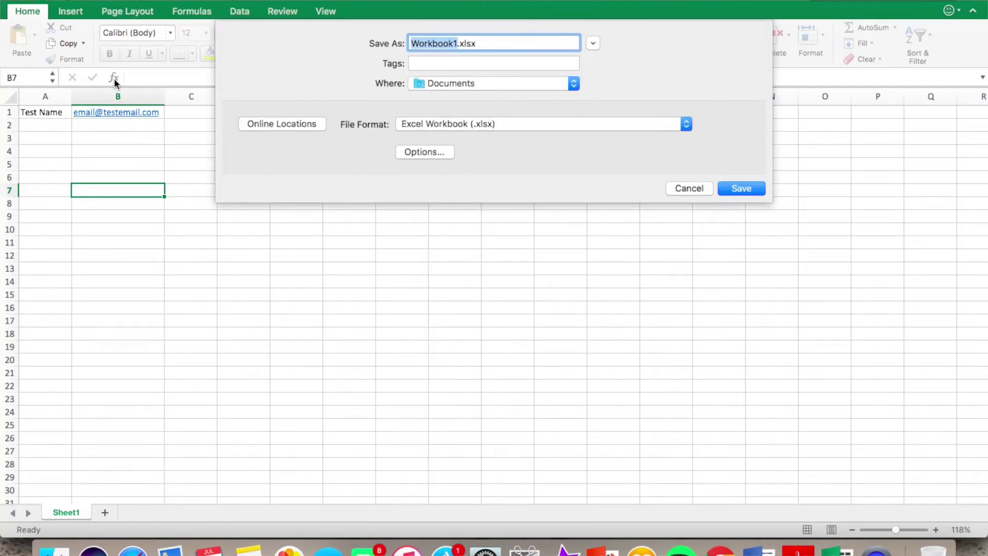
click(541, 125)
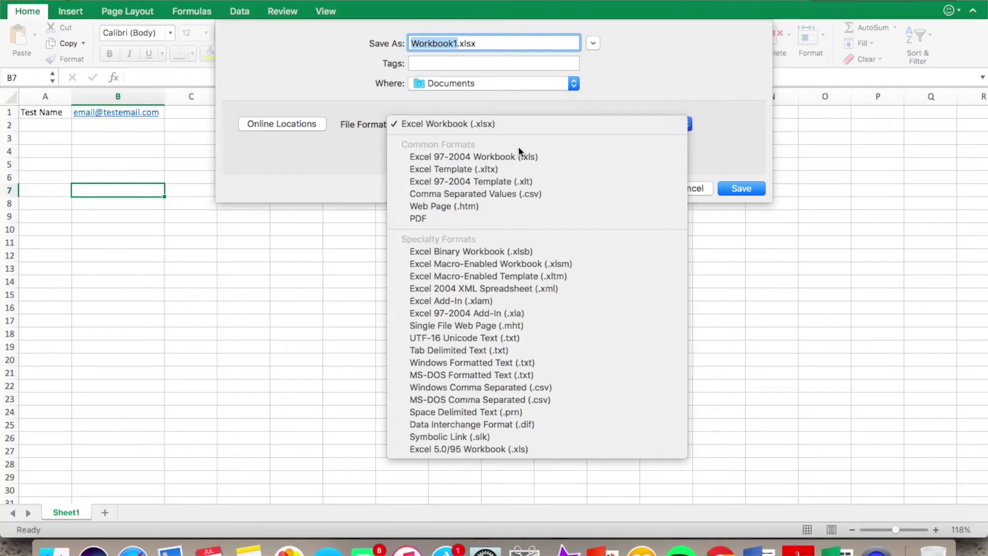
click(500, 195)
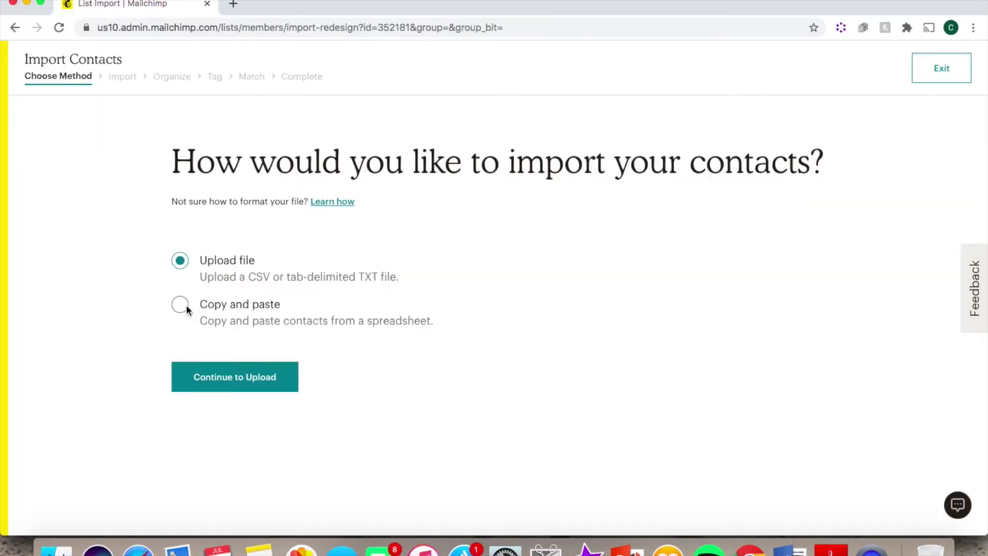
Switch the import method to Copy and paste and continue to the paste step
click(181, 305)
click(231, 379)
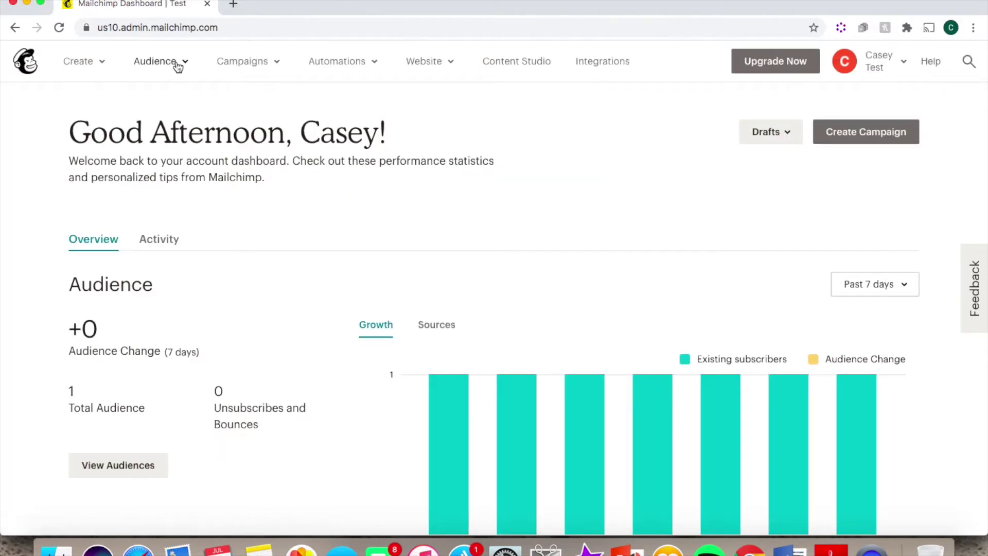
Open the Cruise audience's signup Form builder and scroll to its Email, Name and Address fields
click(178, 65)
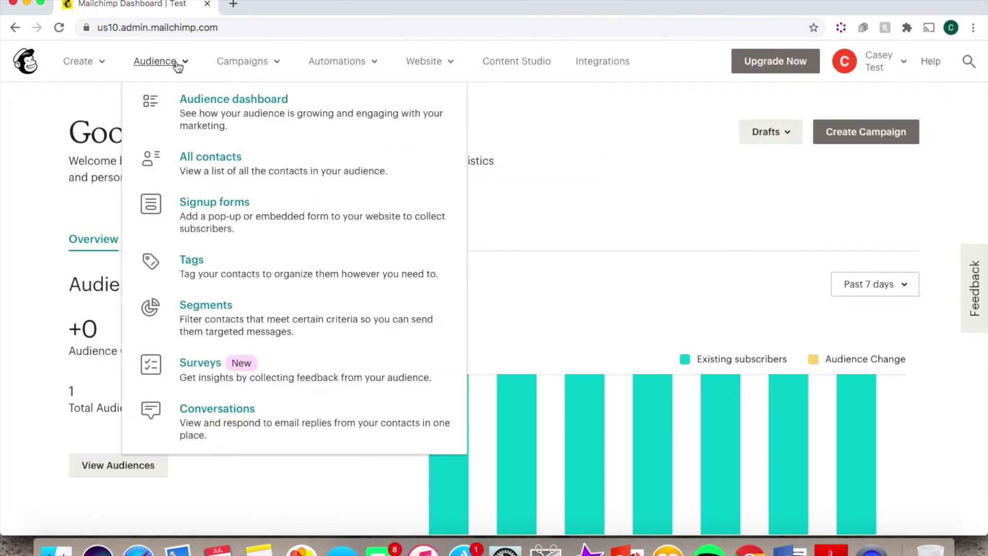
click(224, 211)
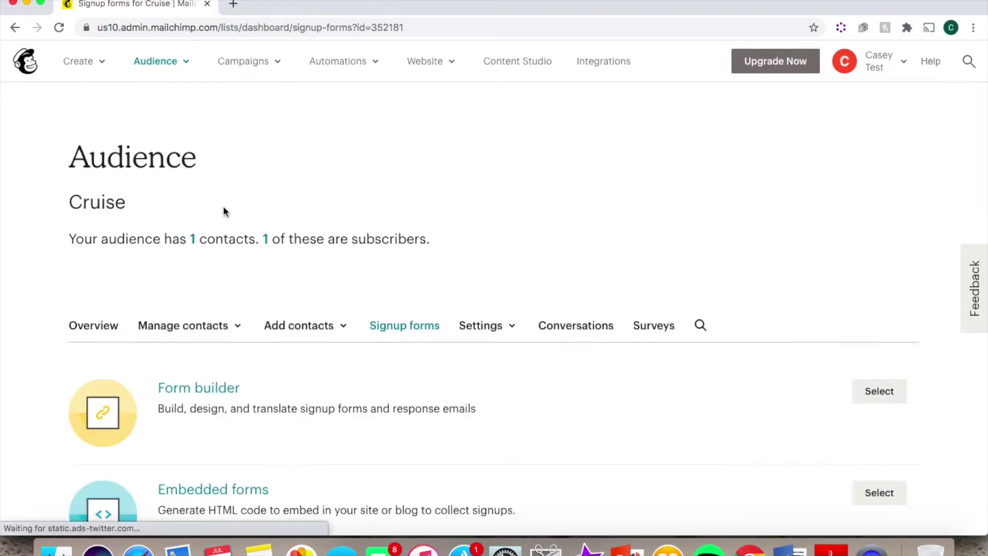
scroll(201, 249, down, 3)
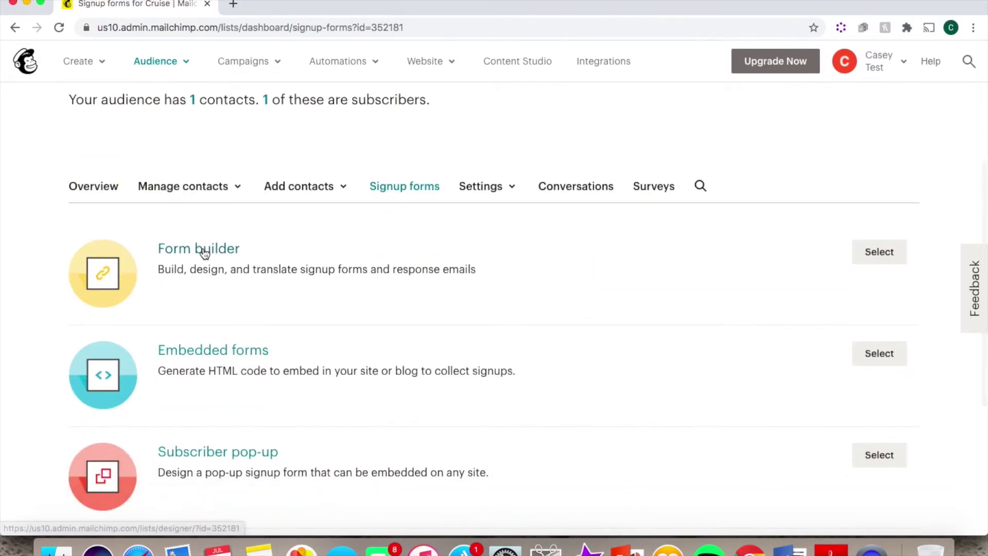
click(202, 251)
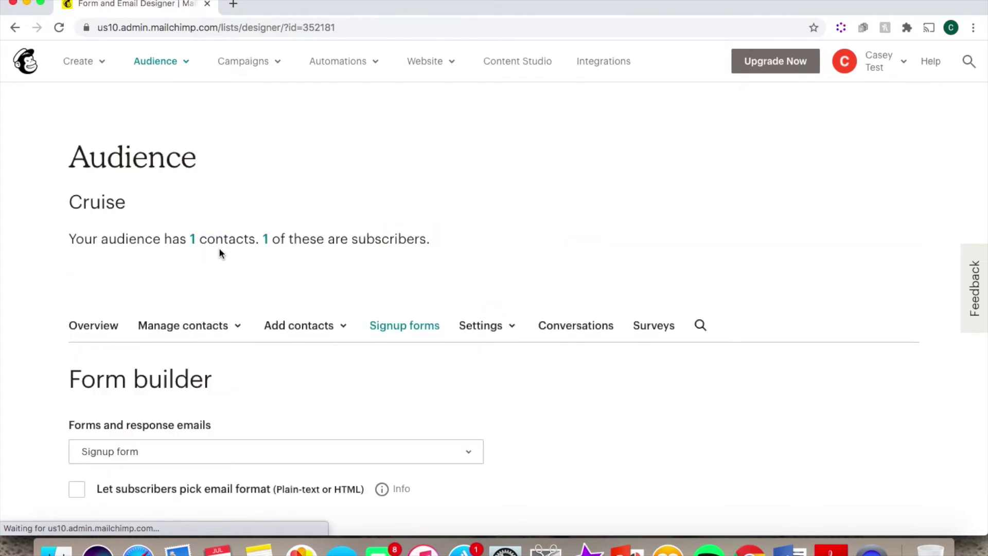
scroll(733, 372, down, 3)
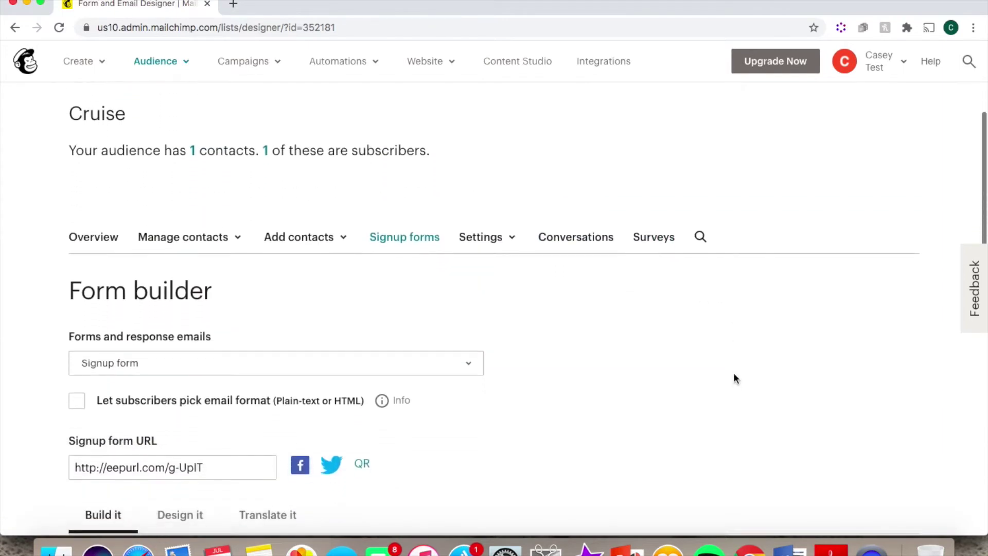
scroll(734, 378, down, 1)
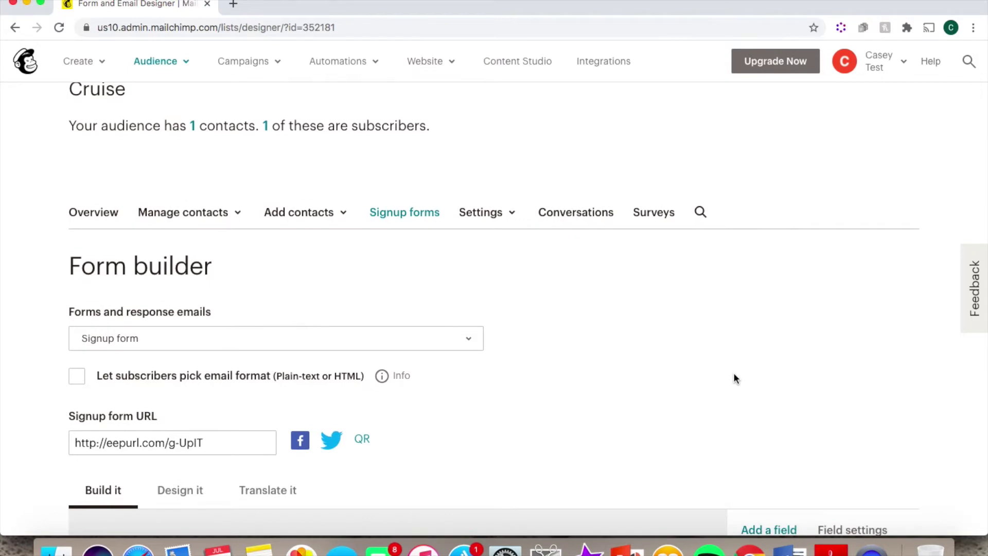
scroll(734, 378, down, 2)
scroll(734, 378, down, 10)
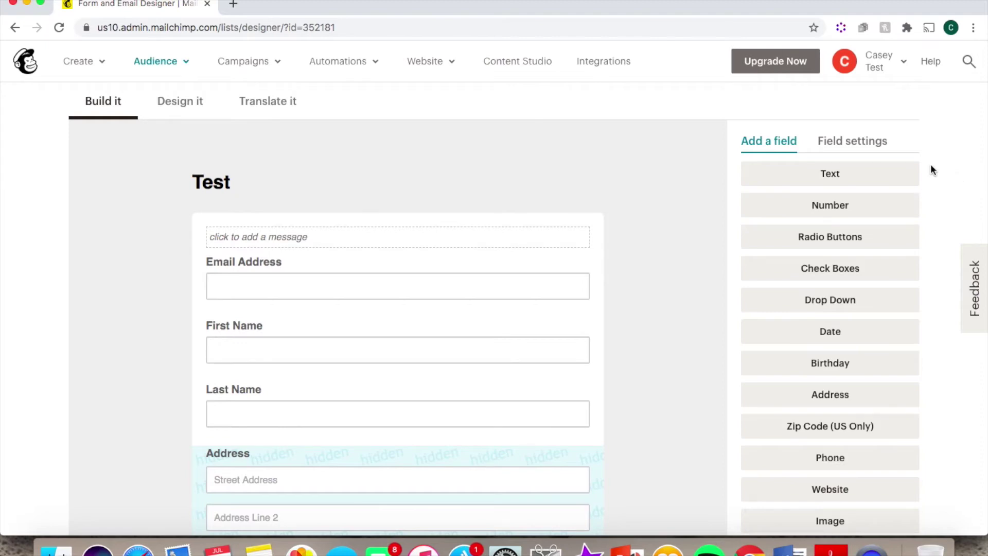
click(862, 137)
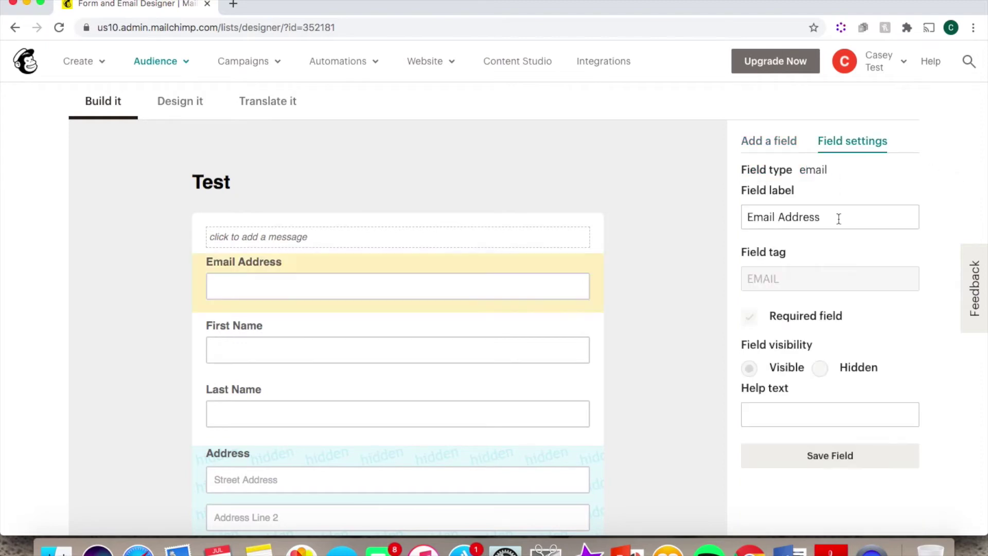
click(523, 351)
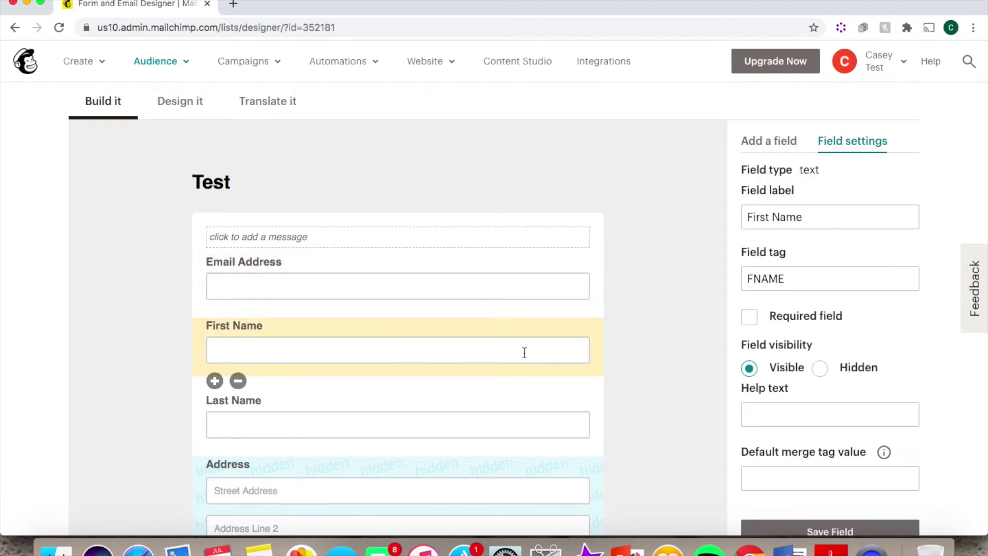
click(754, 323)
click(754, 323)
scroll(863, 383, down, 3)
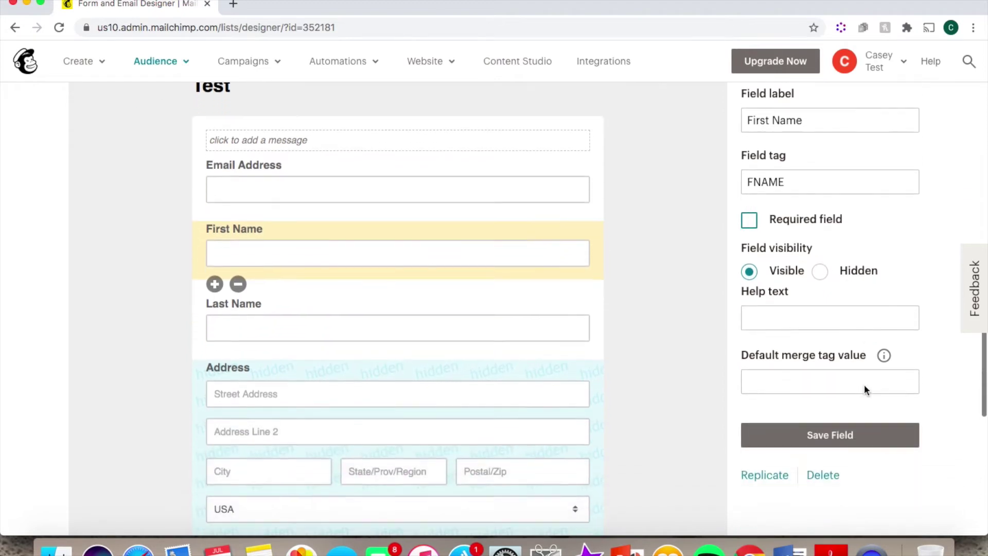
click(827, 441)
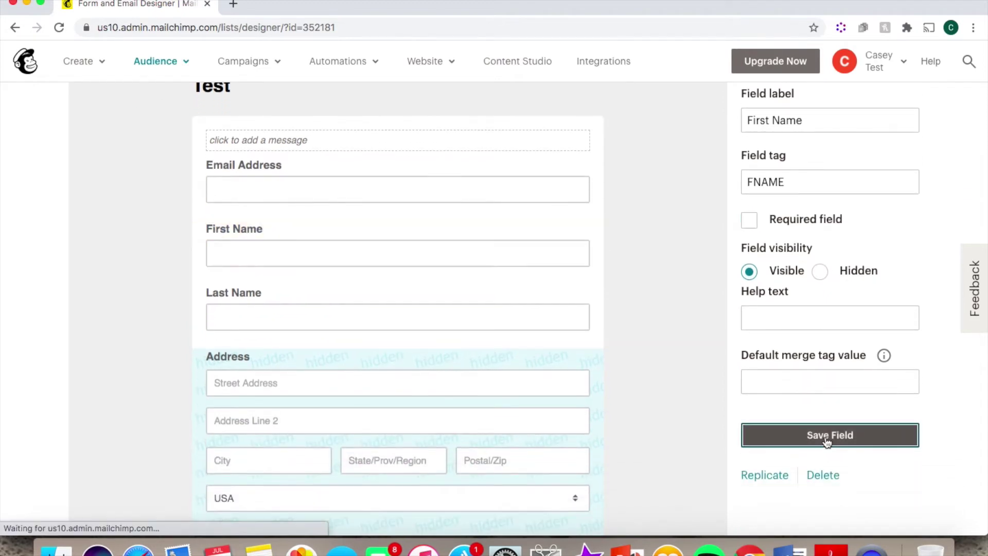
click(767, 119)
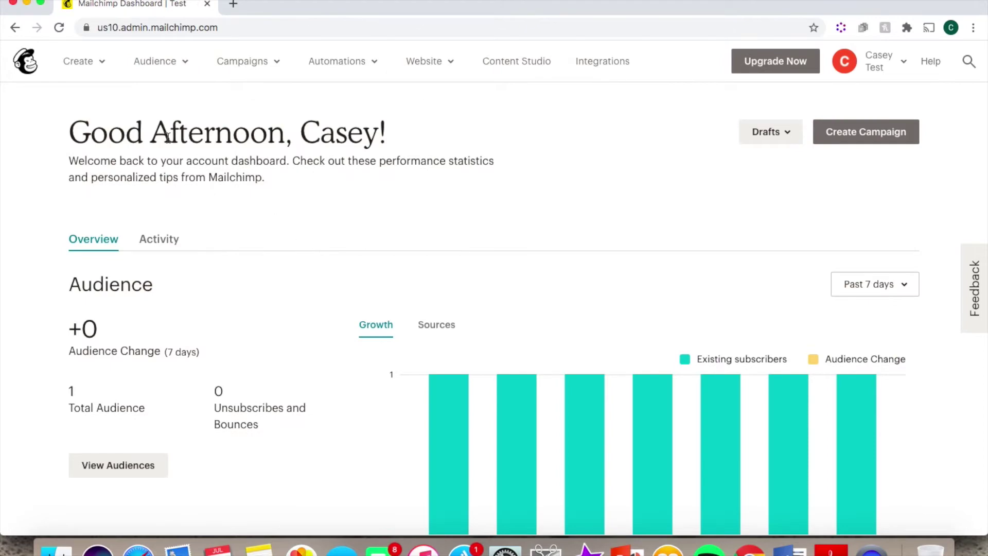
Create a new regular email campaign named 'Test'
click(99, 62)
click(129, 106)
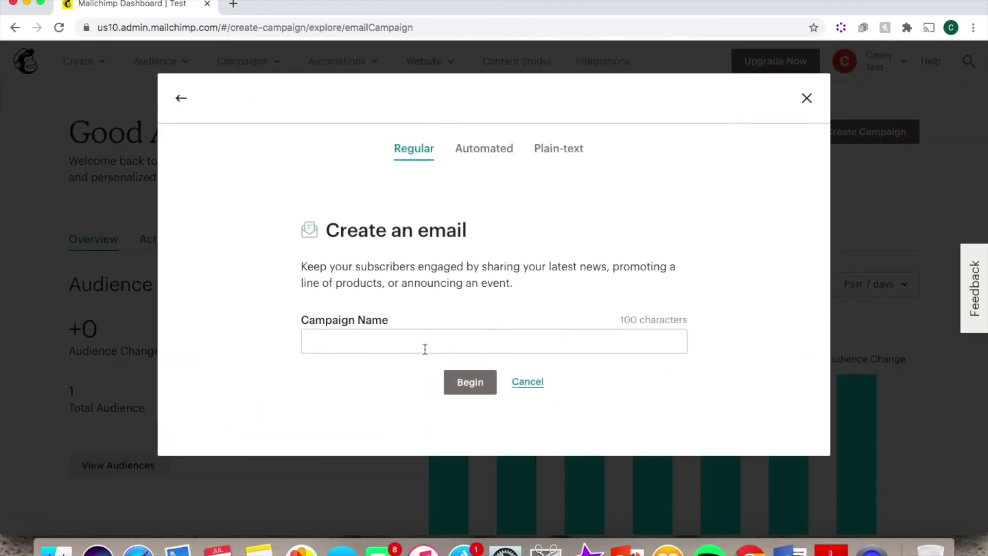
click(415, 342)
click(380, 371)
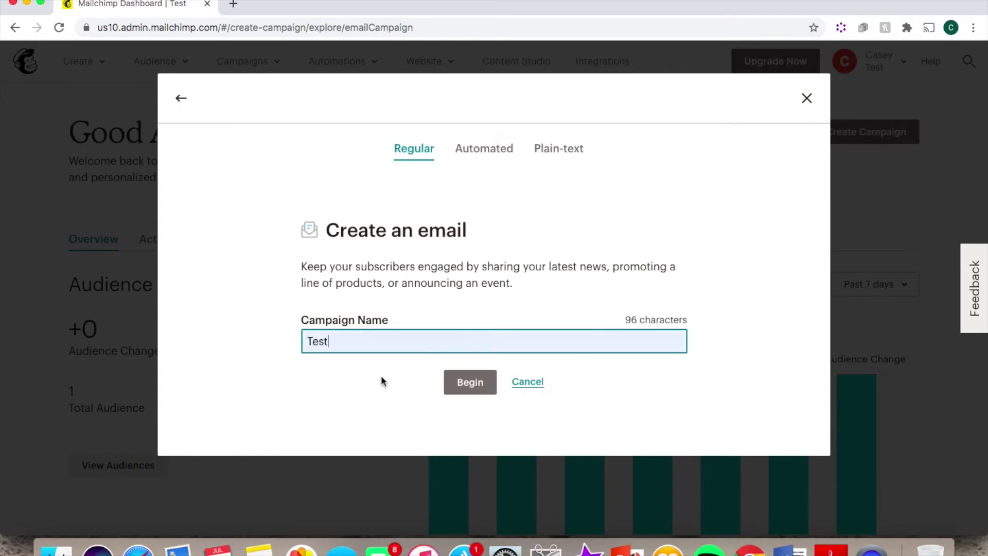
click(478, 383)
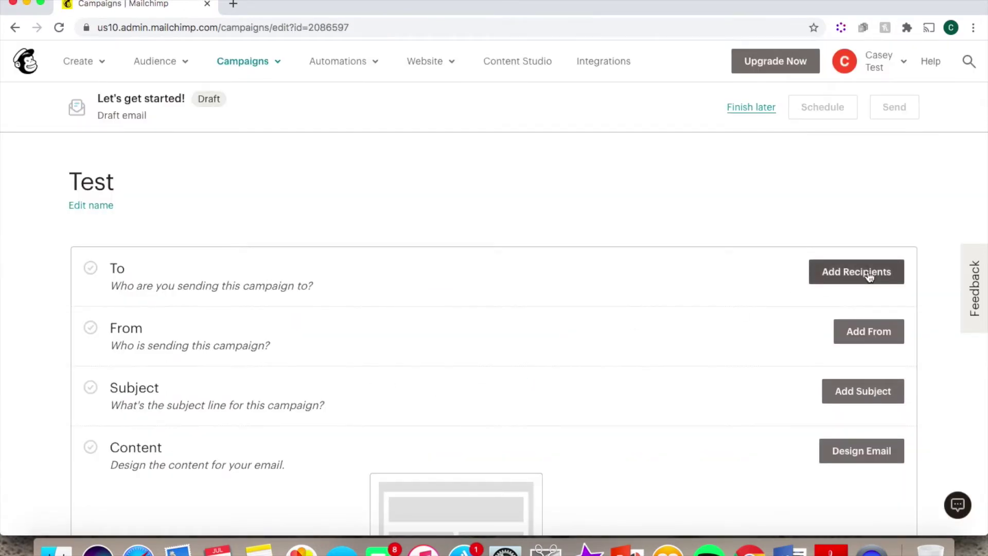
Start choosing recipients, then cancel the empty 'No contacts yet?' import prompt
click(868, 276)
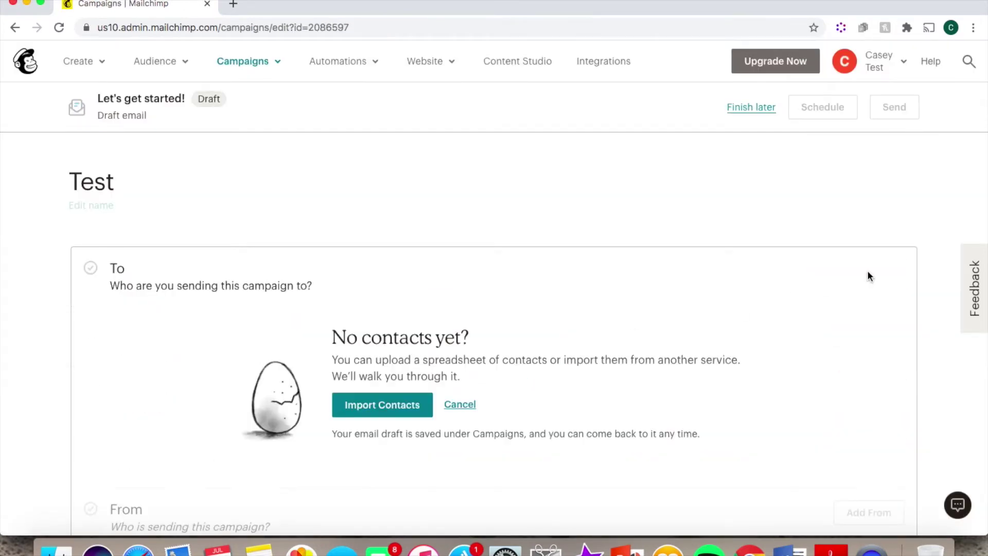
scroll(698, 278, down, 2)
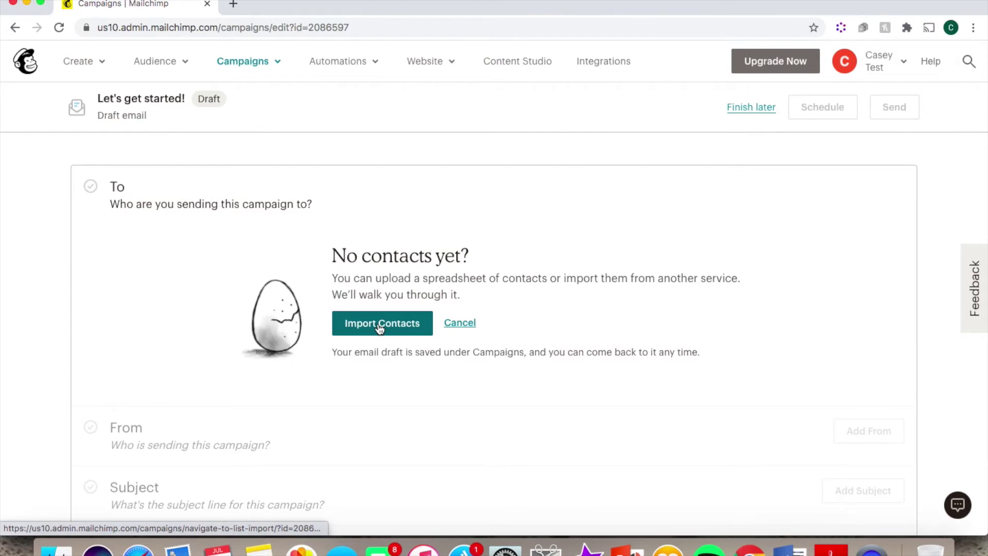
click(460, 323)
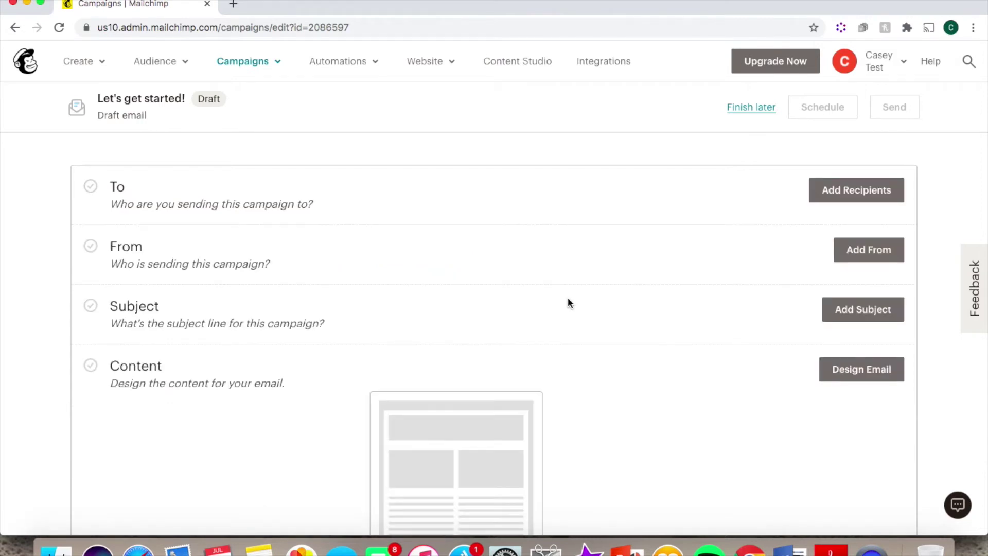
Enter a sender name in the From details, then cancel without saving them
click(878, 250)
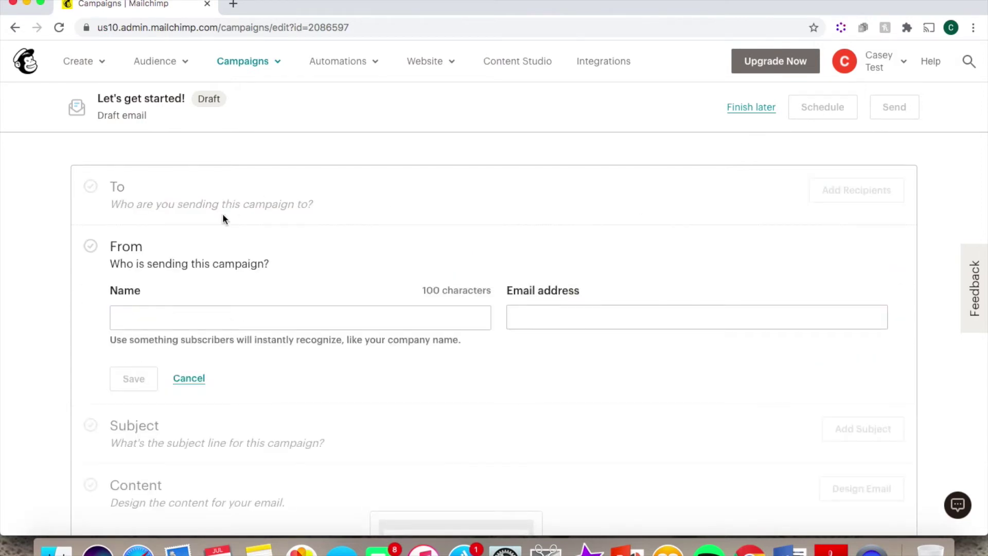
click(156, 319)
click(552, 324)
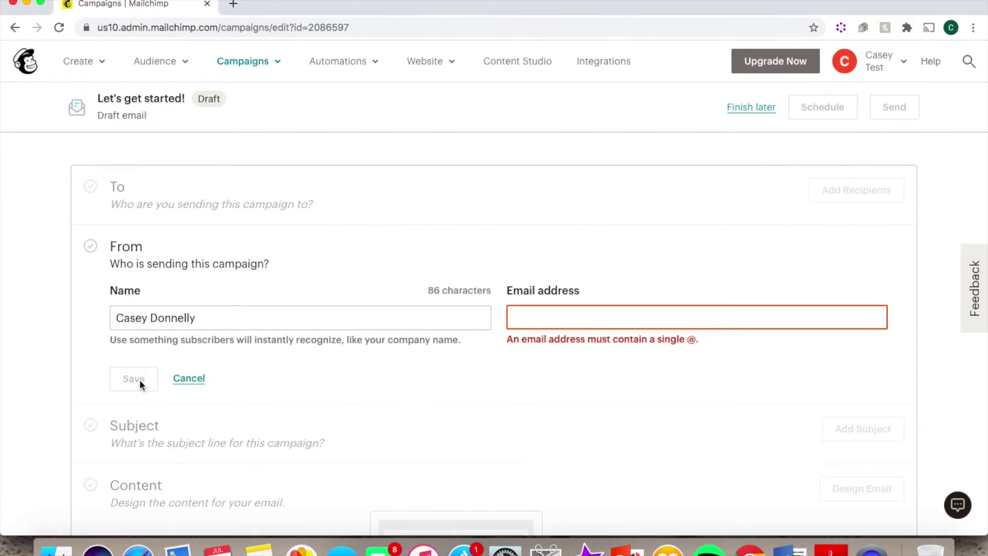
click(189, 378)
Save 'Test' as the subject line, then begin designing the email content
click(853, 310)
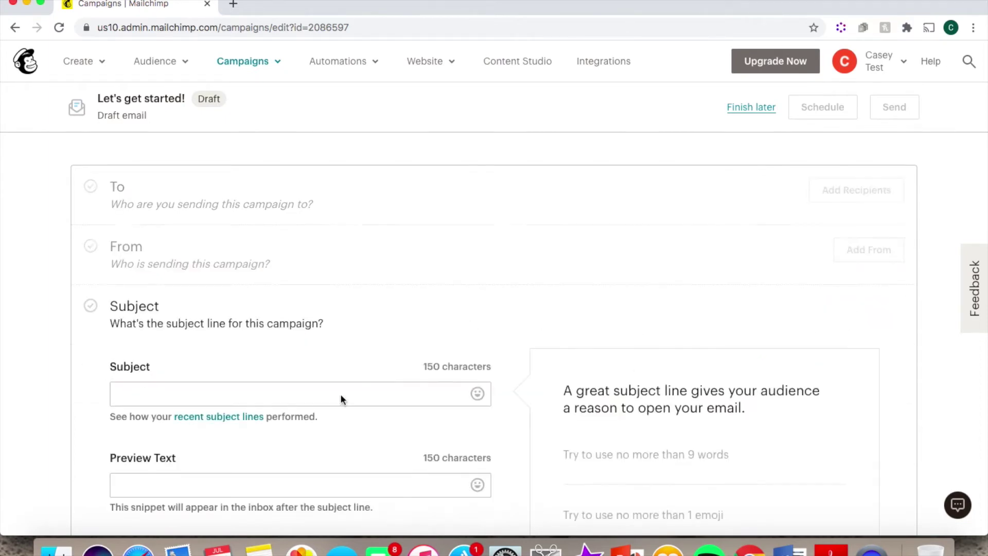
click(147, 394)
text(Tes)
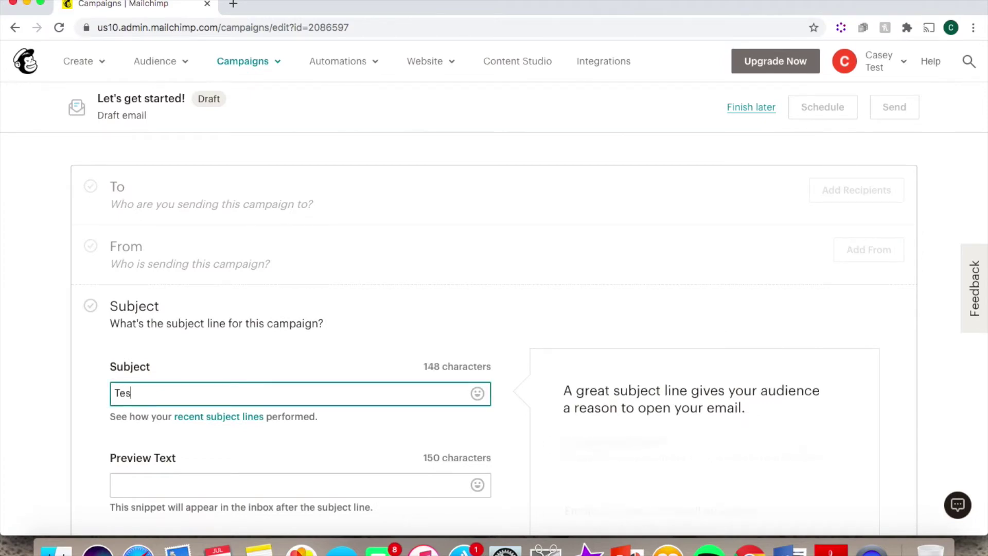
text(t)
scroll(269, 412, down, 5)
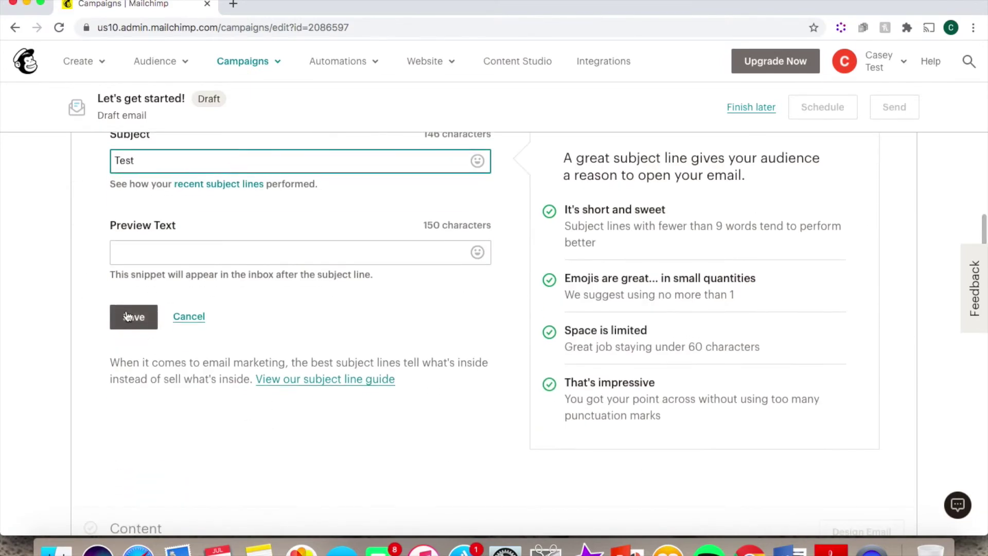
click(127, 316)
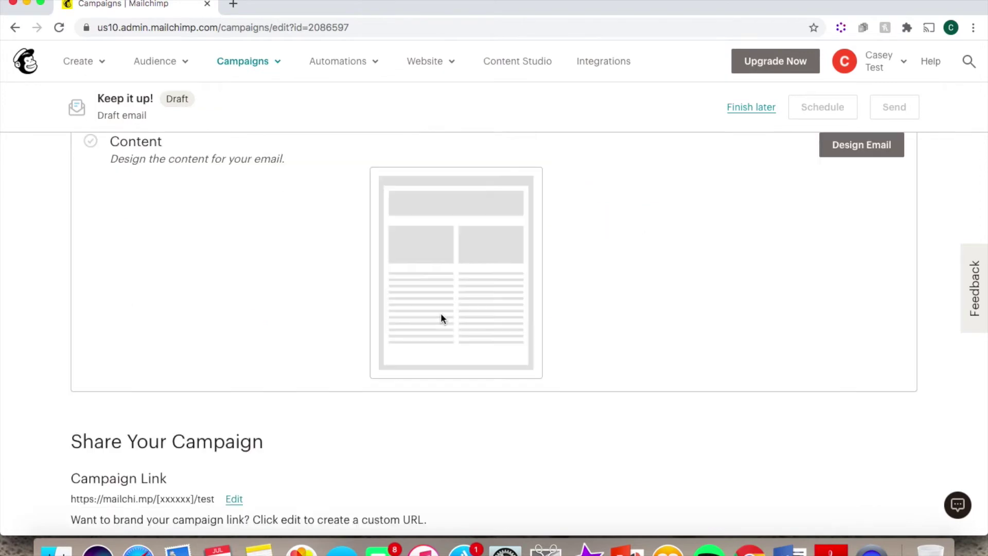
scroll(718, 251, up, 2)
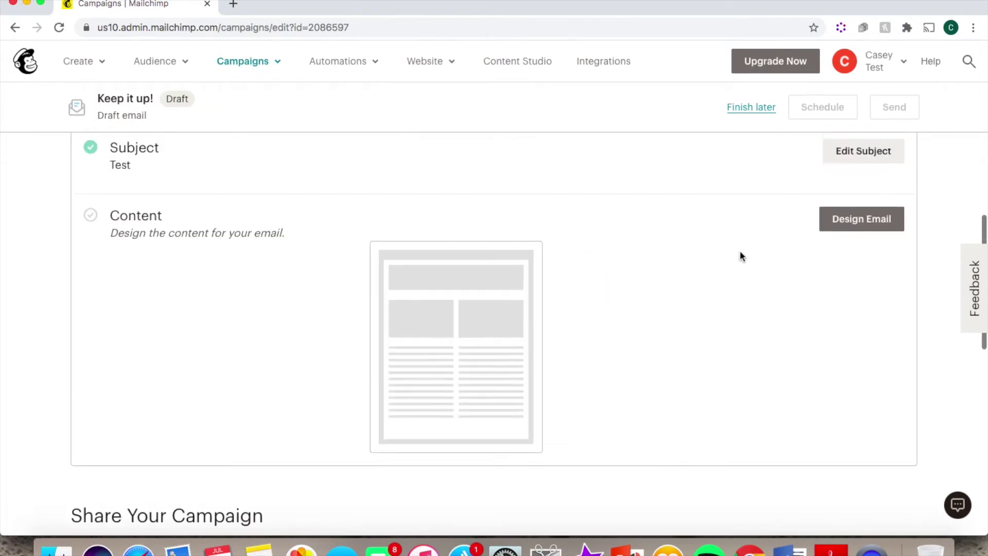
click(855, 226)
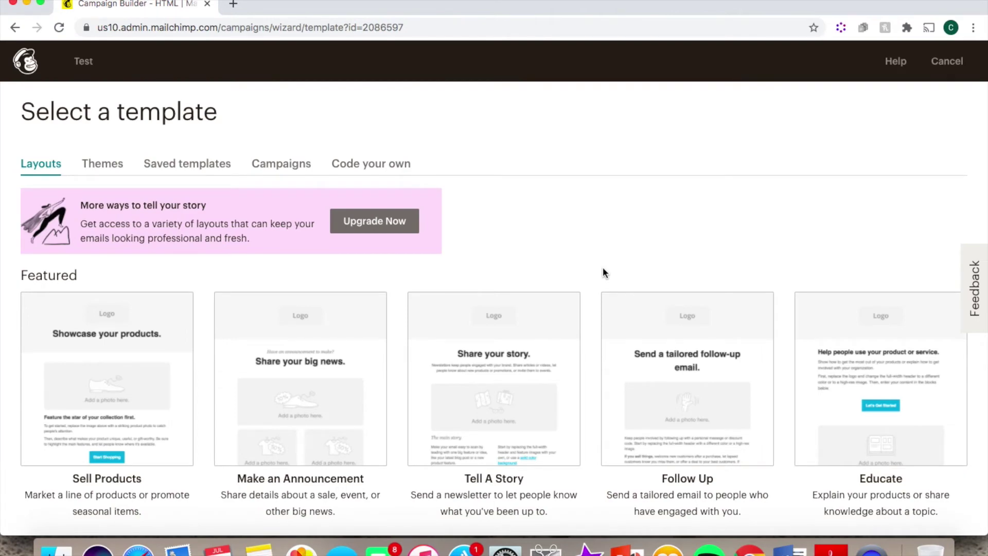
Browse the Themes templates, then return to Layouts and pick Sell Products
scroll(603, 273, down, 1)
click(102, 135)
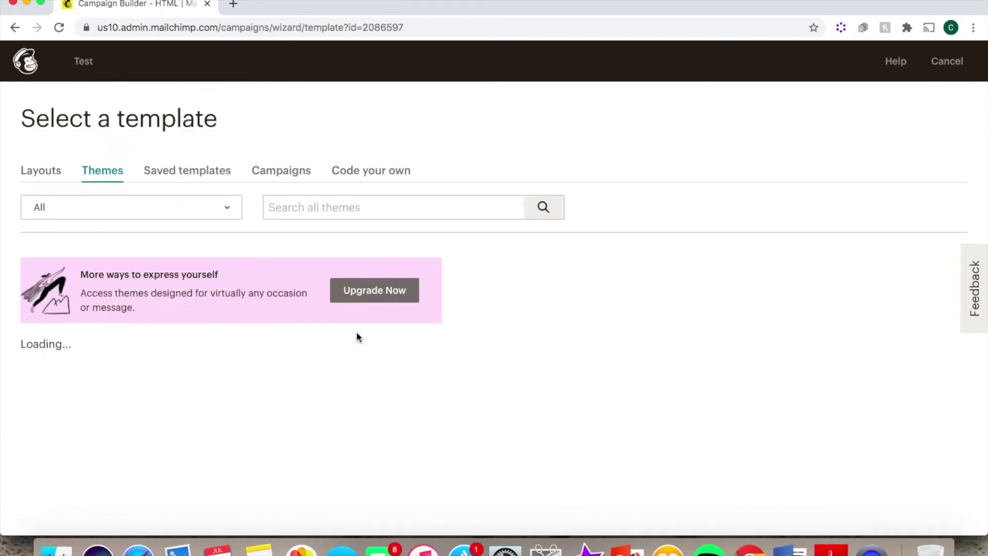
scroll(358, 337, down, 5)
scroll(355, 337, down, 7)
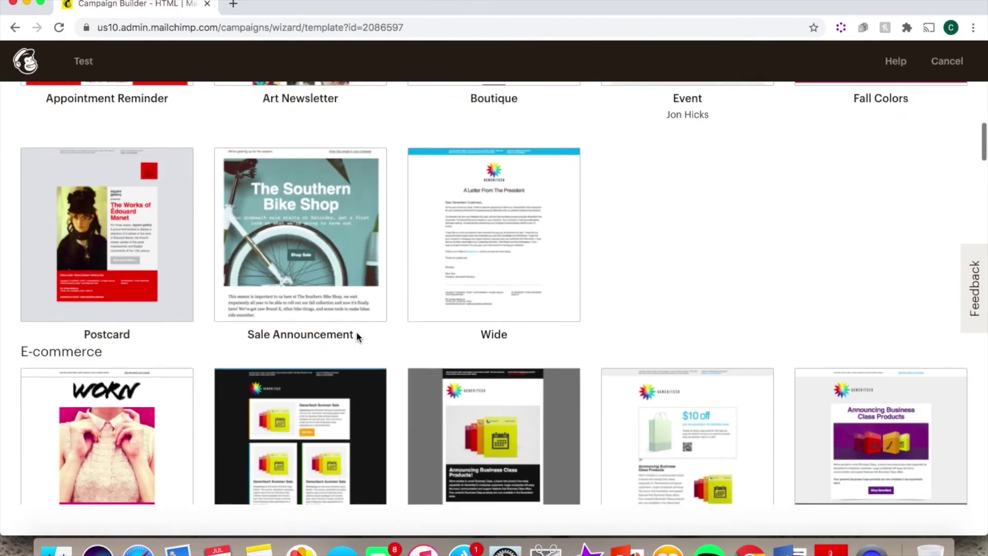
scroll(621, 205, up, 12)
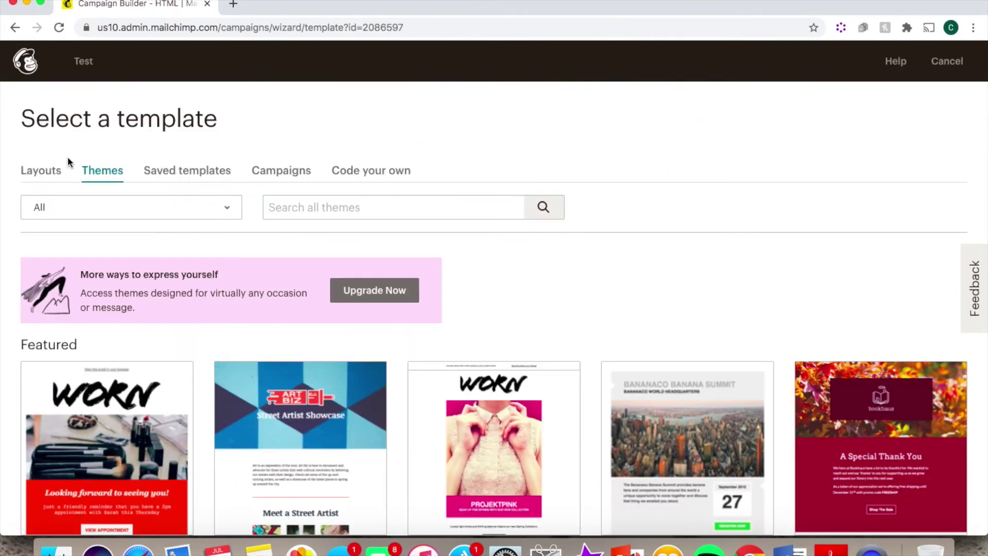
click(33, 173)
click(125, 394)
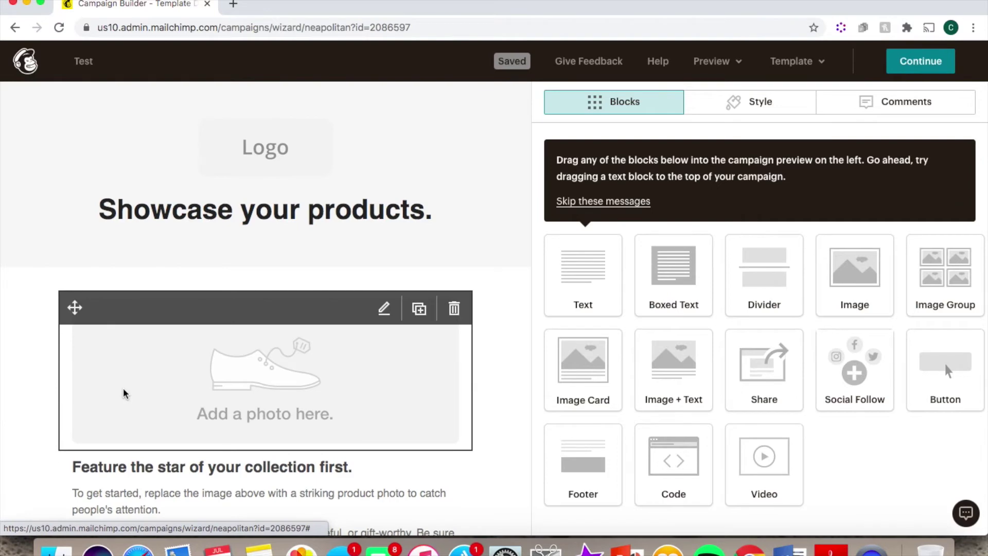
Move the 'Showcase your products' headline into the body and delete it
click(267, 225)
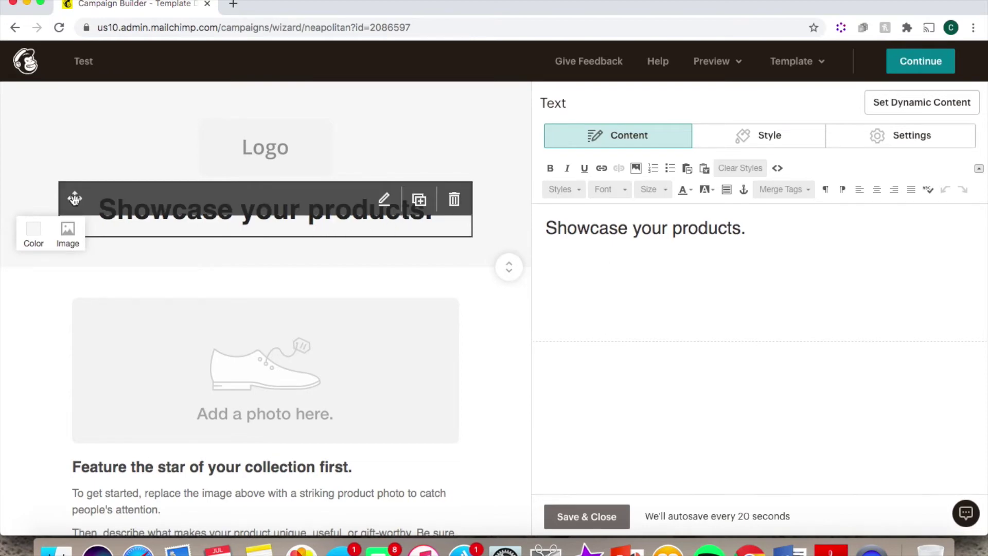
drag(74, 198, 72, 247)
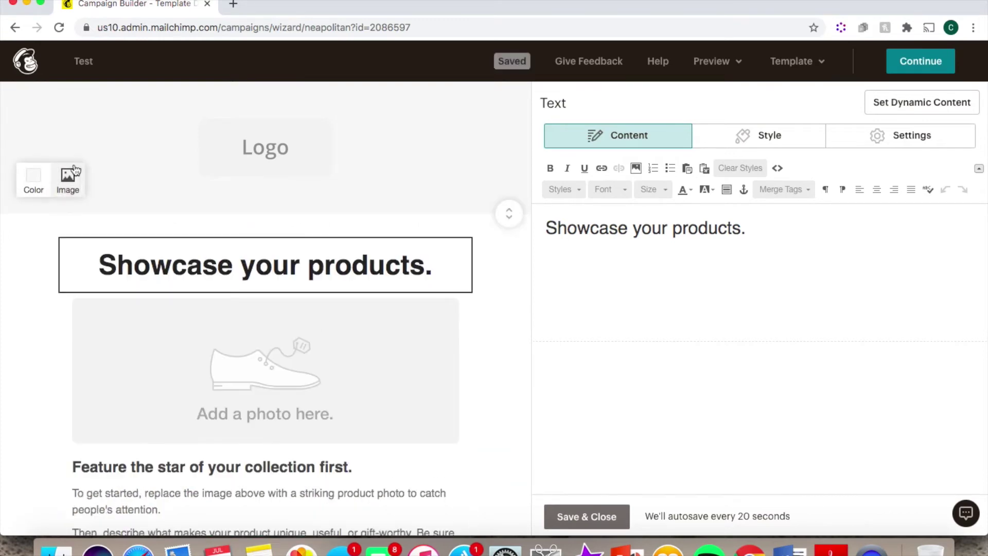
mouse_move(425, 285)
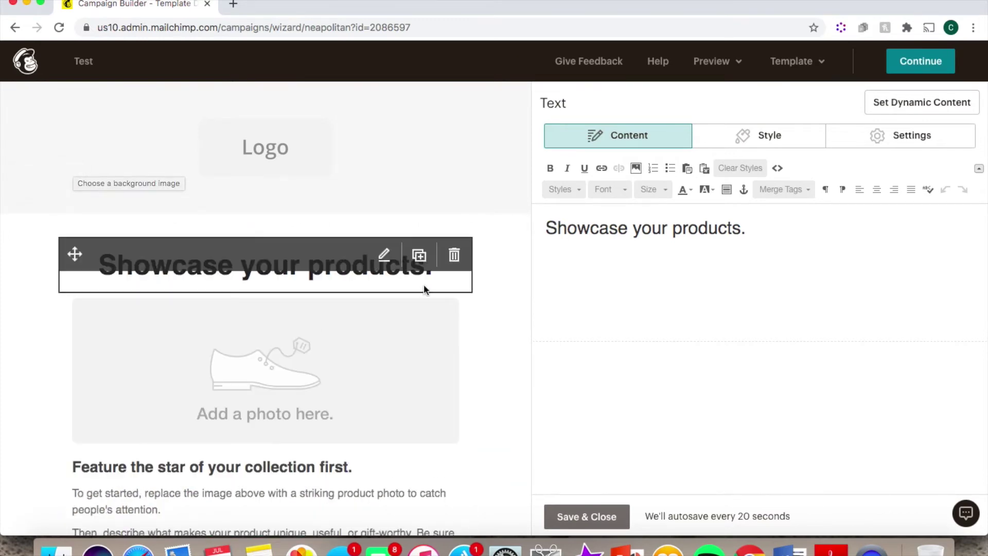
click(453, 256)
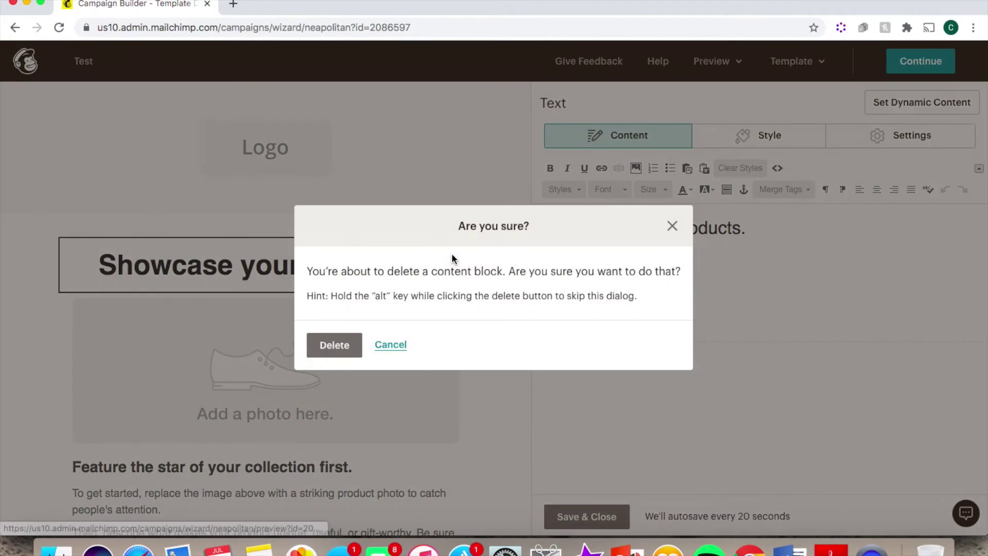
click(335, 346)
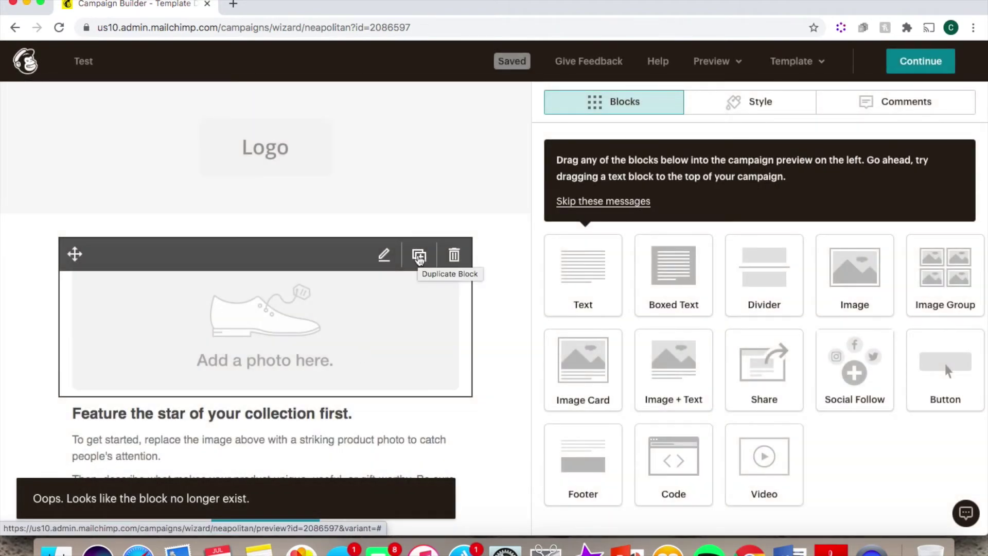
Duplicate the photo placeholder block and set the header background to pink #cf9191
click(419, 256)
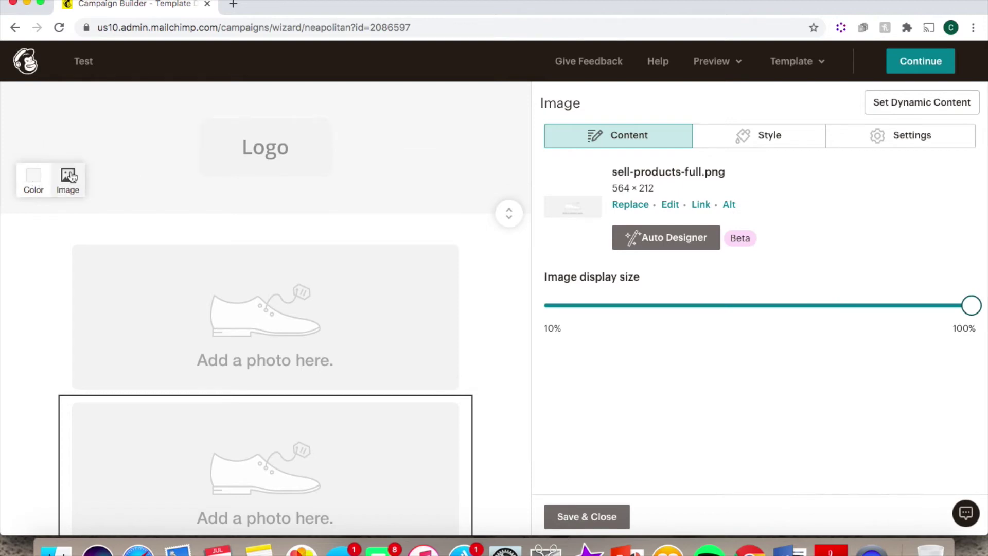
click(35, 184)
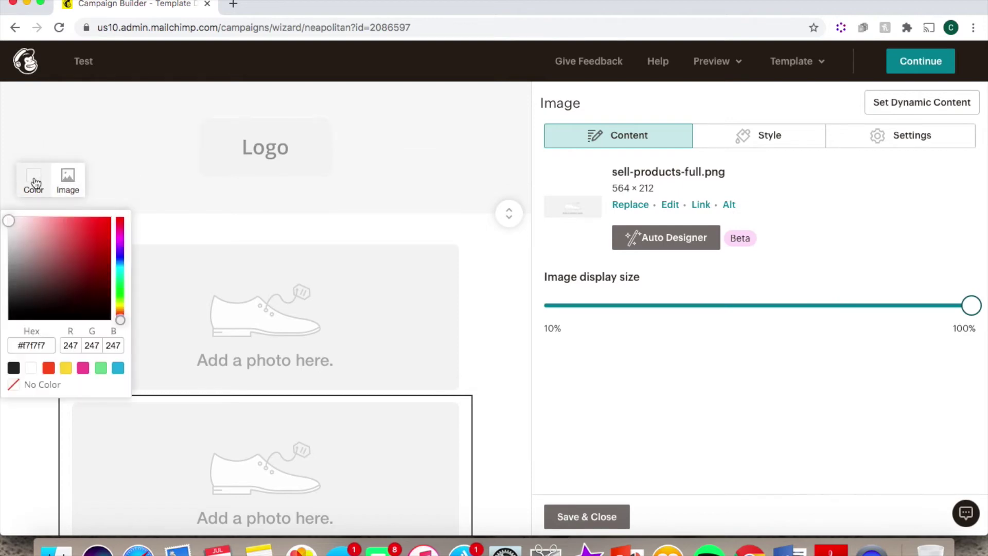
click(39, 236)
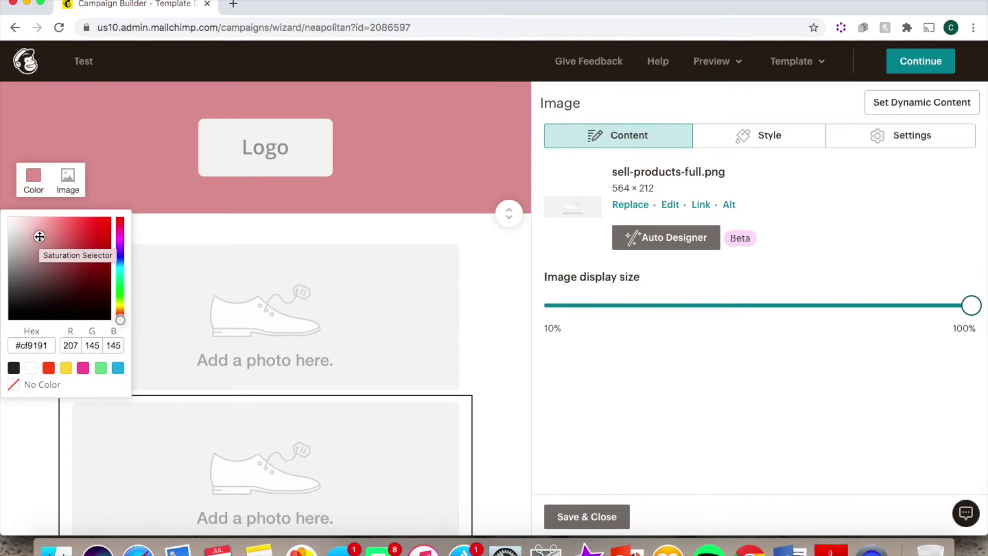
scroll(364, 458, down, 6)
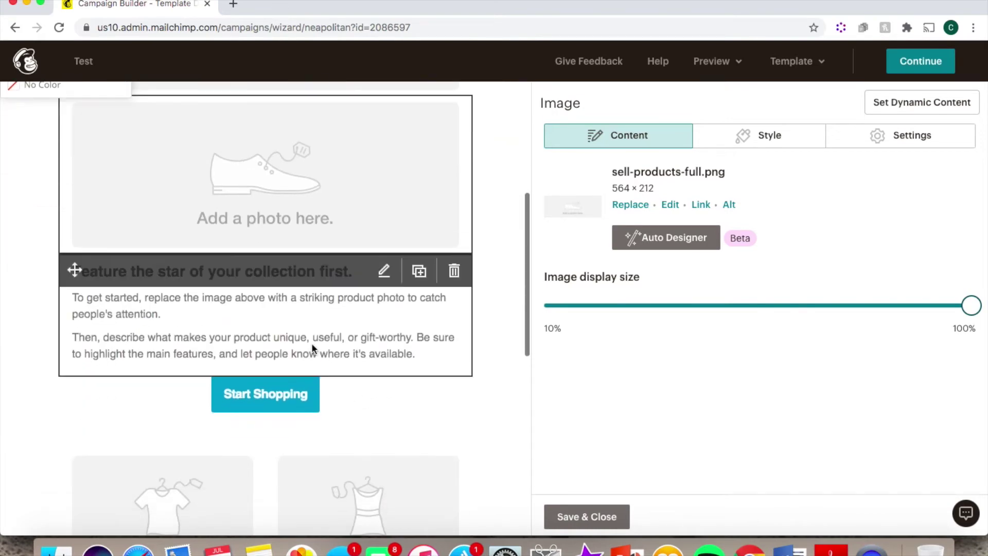
Replace the 'Feature the star' text block's content with 'Hello'
click(287, 331)
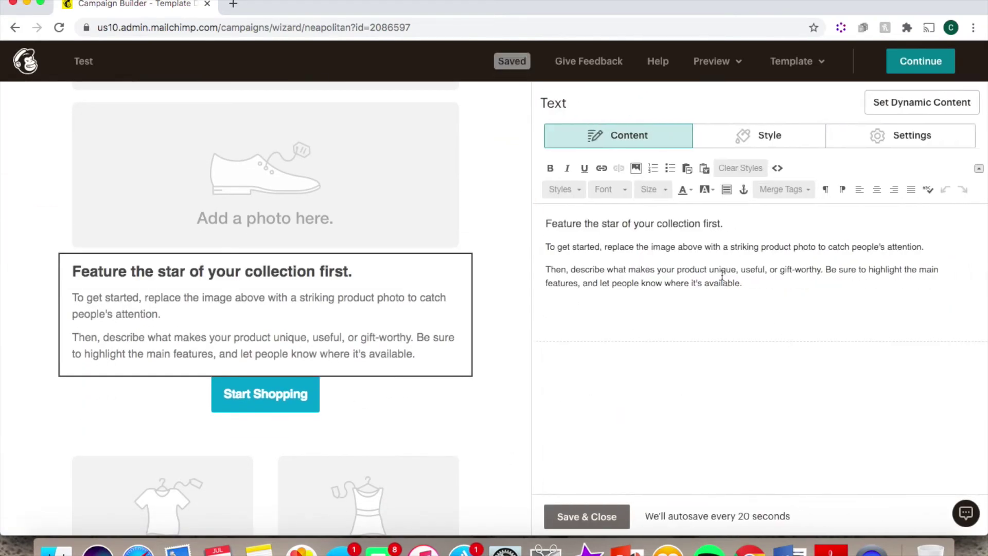
drag(743, 282, 560, 231)
text(Hello)
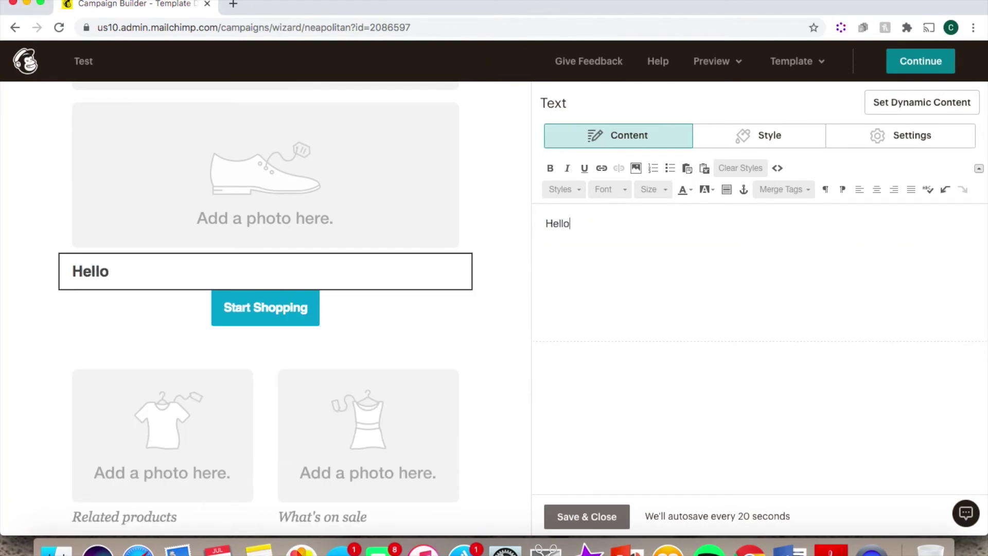
key(super+a)
Style Hello as Comic Sans MS 24, centred and dark red, then add a Boxed Text block
click(620, 190)
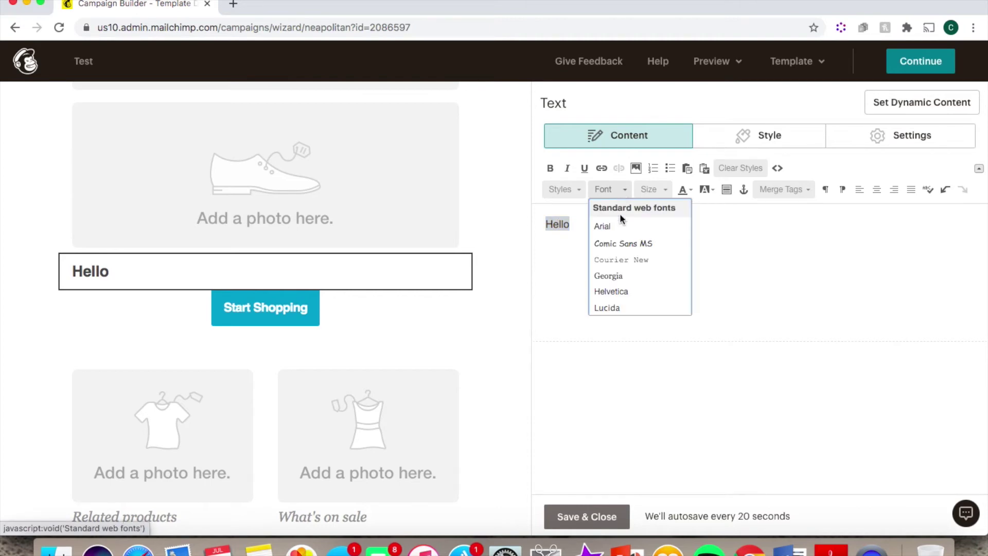
click(624, 244)
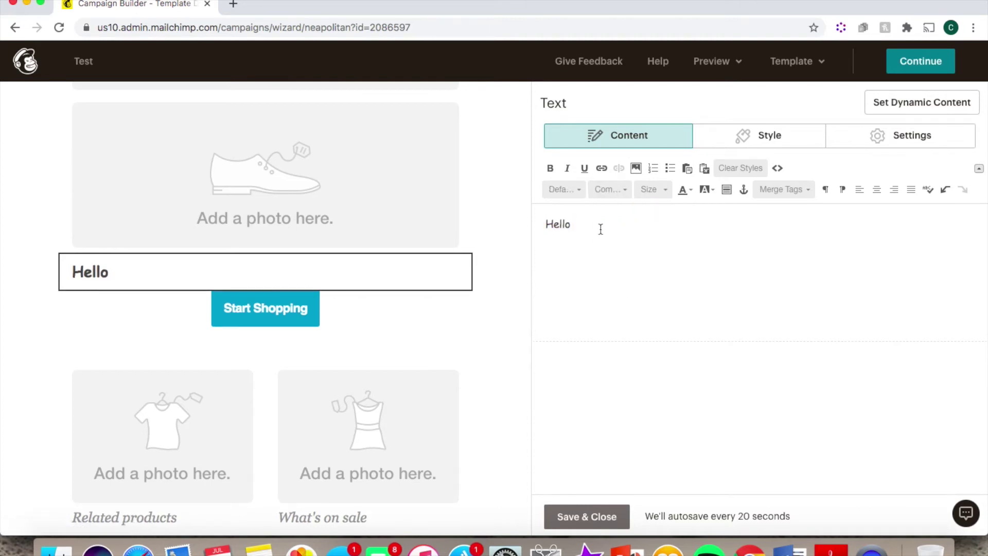
click(650, 191)
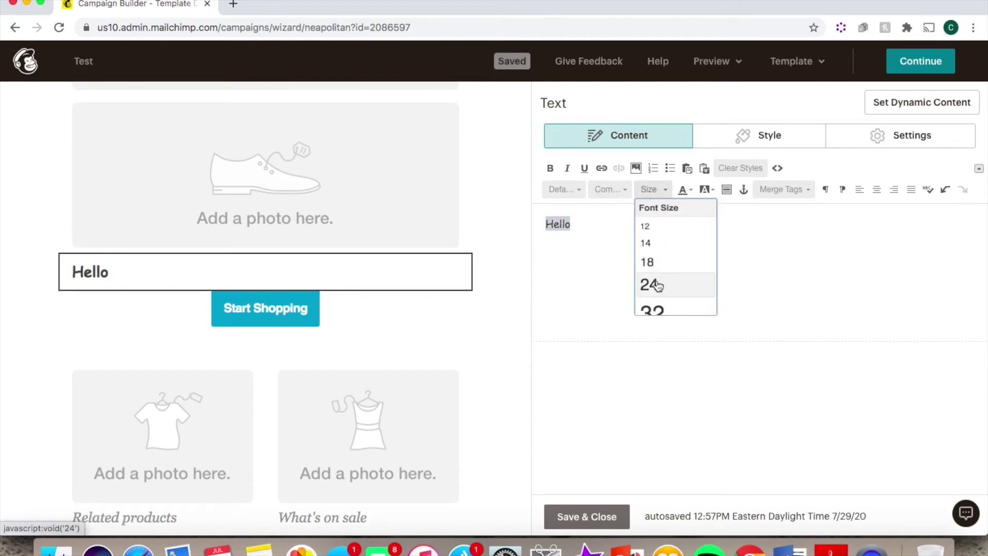
click(656, 281)
click(877, 190)
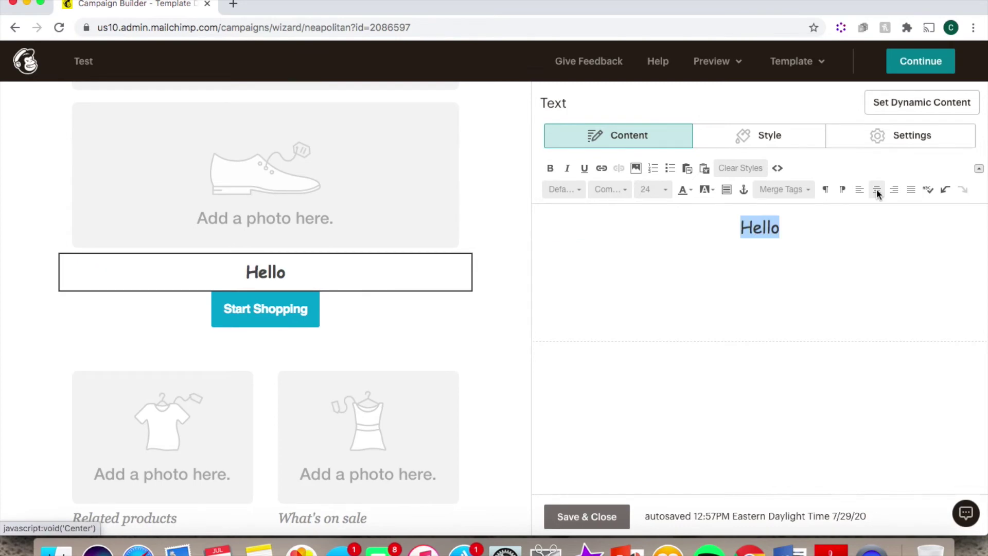
click(689, 191)
click(695, 231)
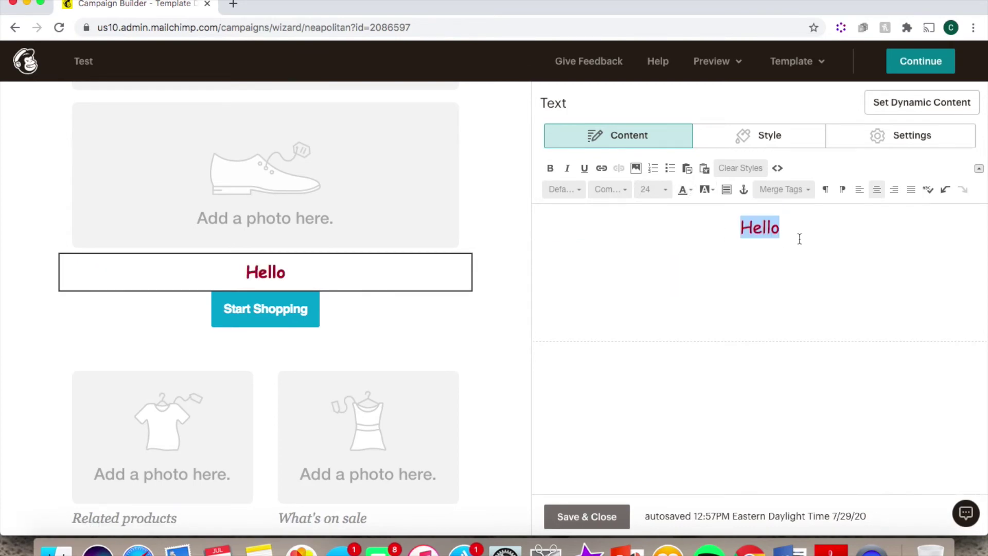
click(592, 519)
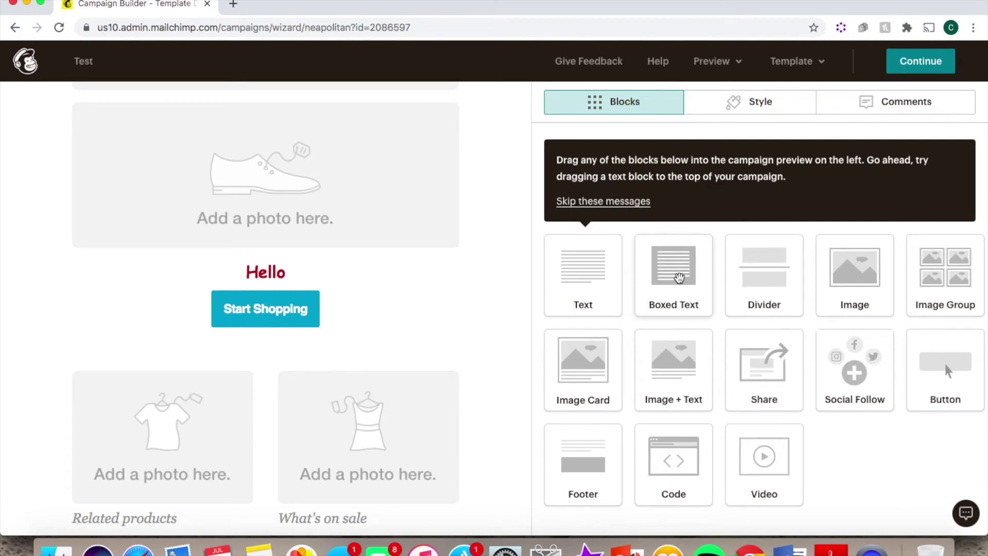
drag(679, 278, 237, 338)
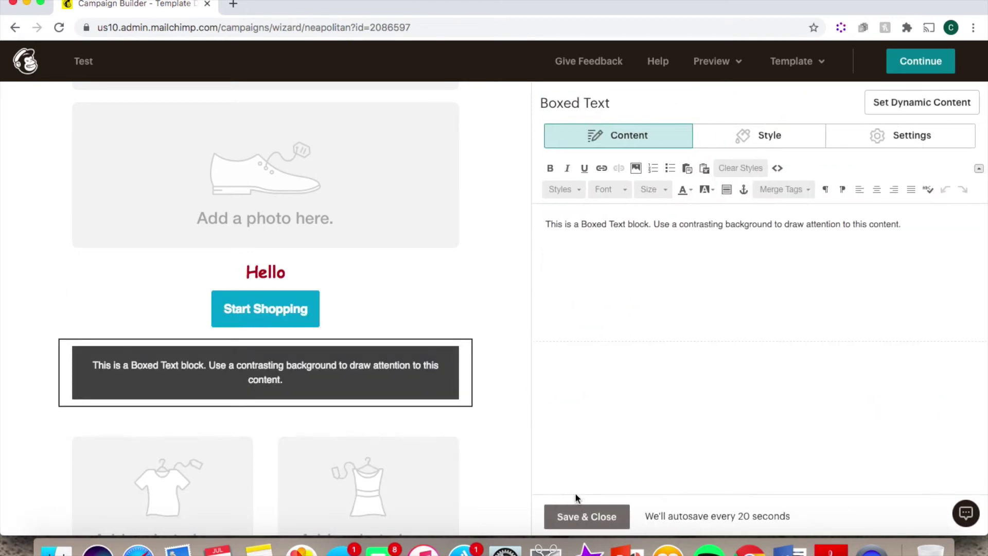
Save the boxed text, then add an Image block below Hello with an uploaded lawn bowls photo
click(588, 515)
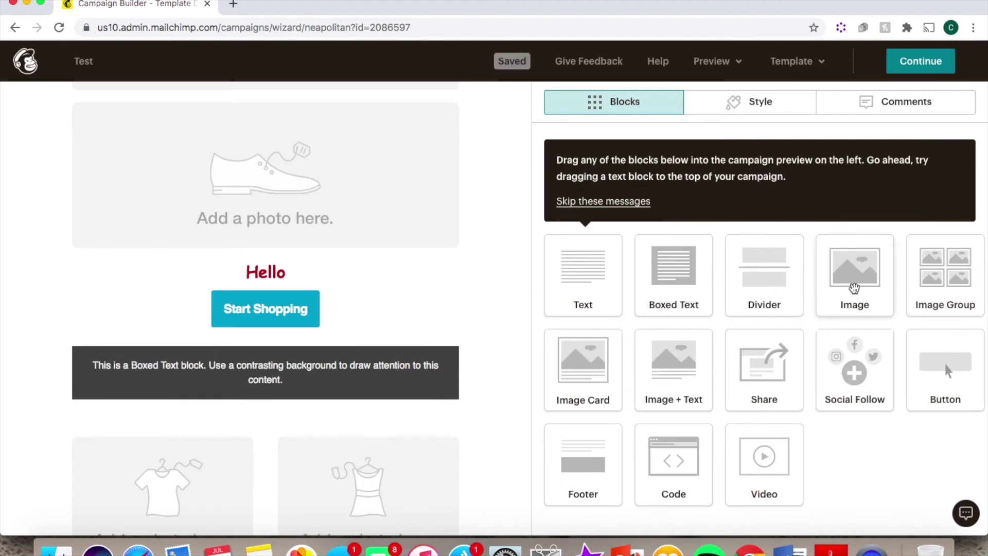
drag(854, 288, 258, 310)
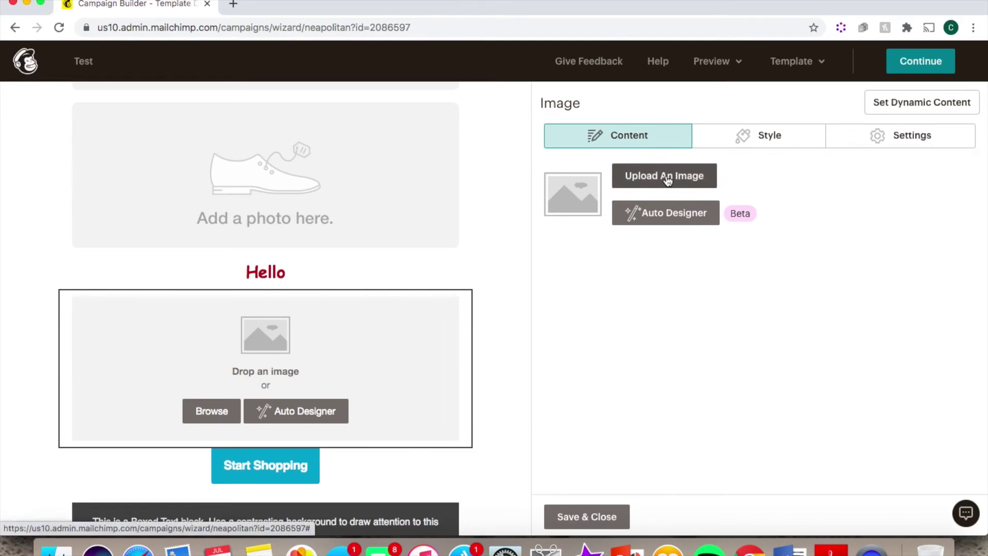
click(204, 413)
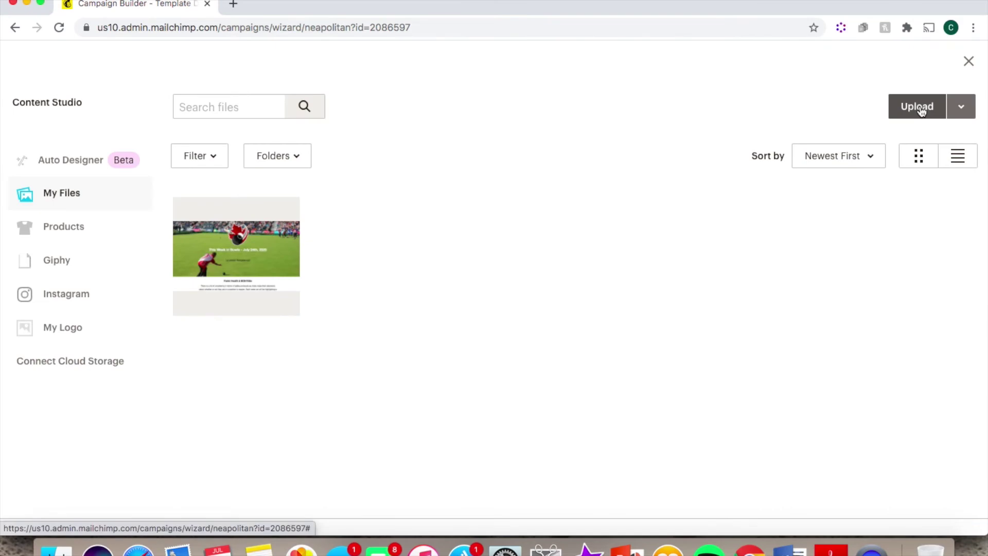
click(920, 111)
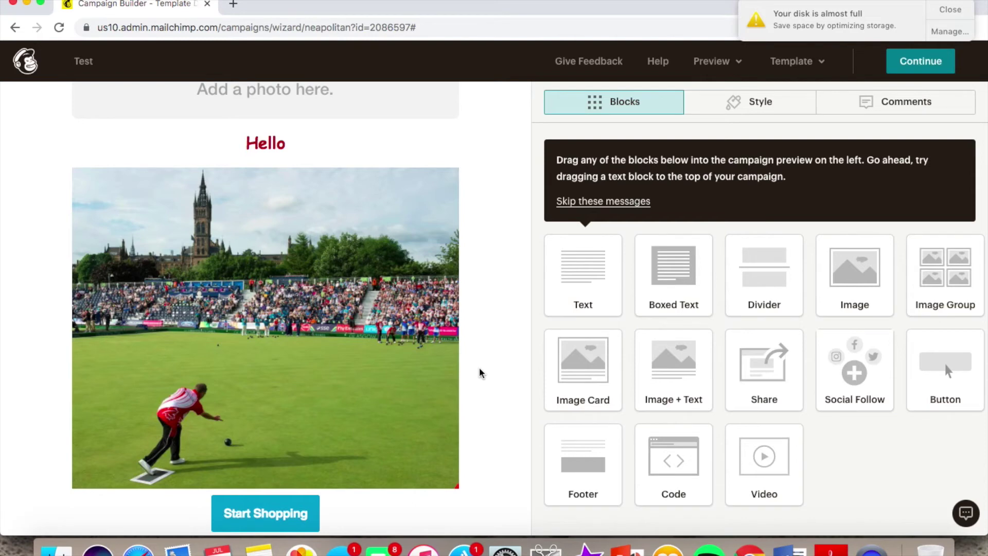
mouse_move(330, 456)
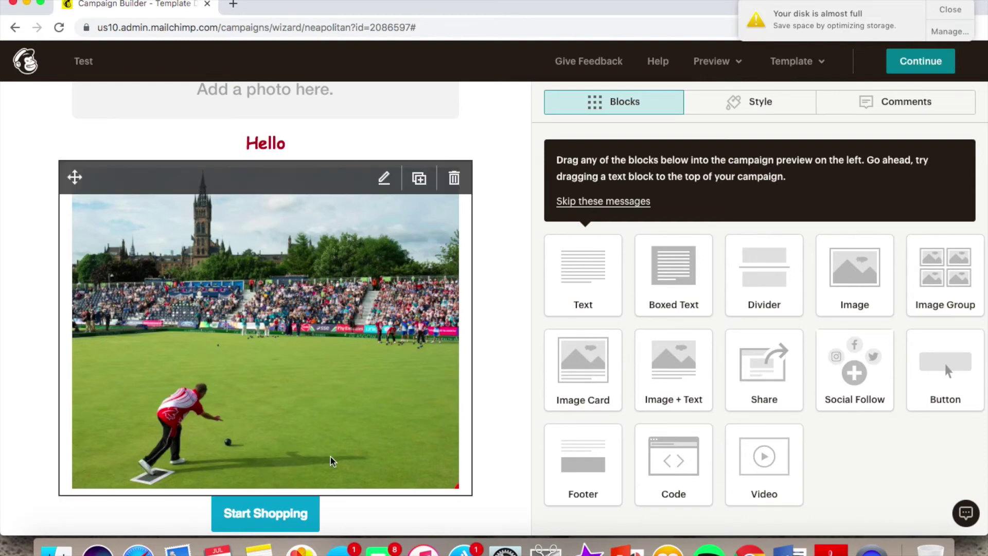
Shrink the bowls photo to a smaller display size with the size slider
click(329, 398)
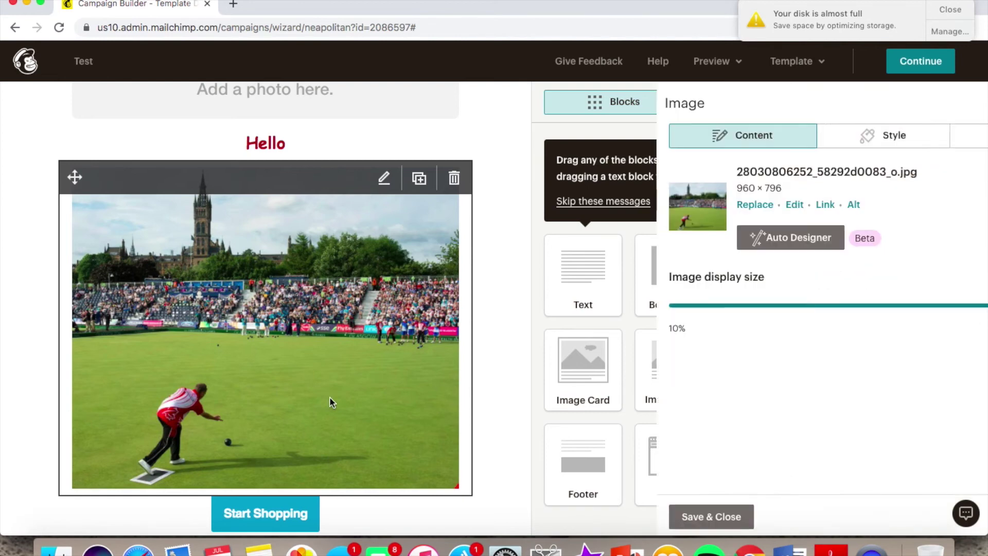
click(810, 308)
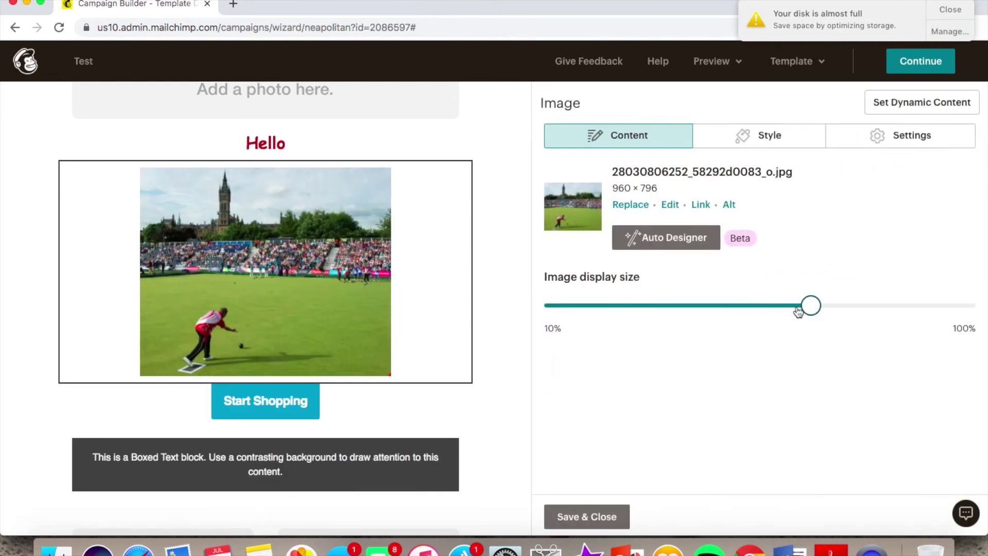
mouse_move(809, 306)
mouse_down()
mouse_move(740, 309)
mouse_move(810, 309)
mouse_up()
Continue to the Test campaign's checklist page, opening and cancelling the test-email form
click(920, 61)
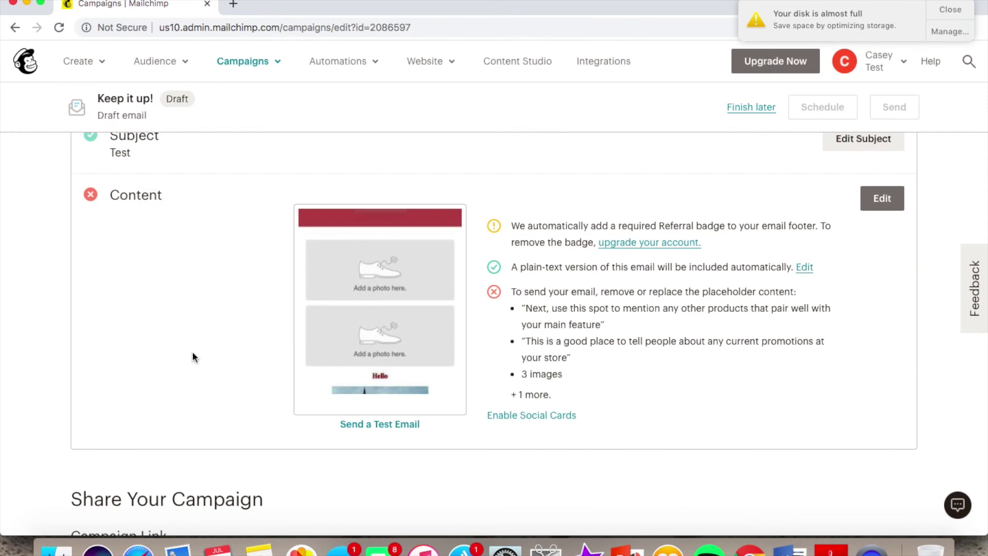
click(387, 425)
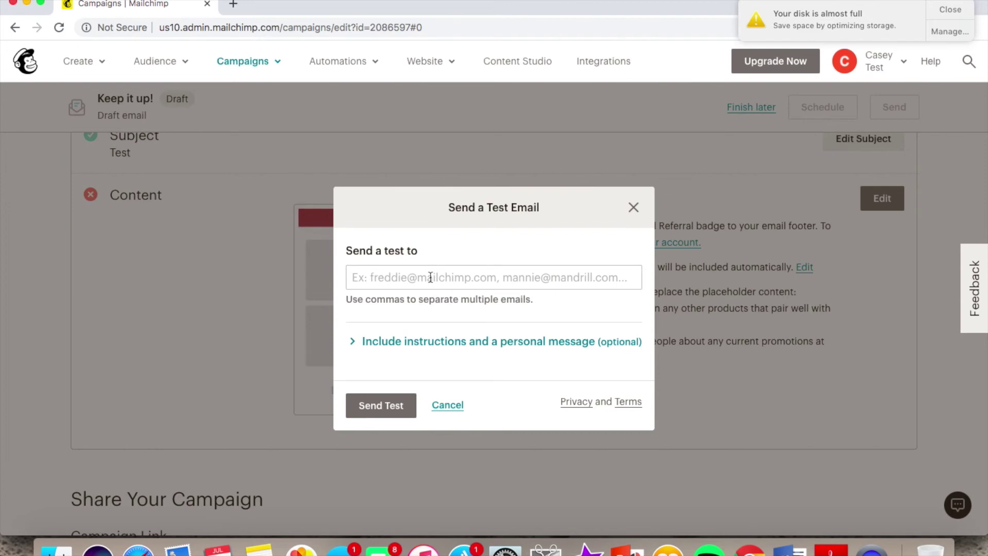
click(447, 405)
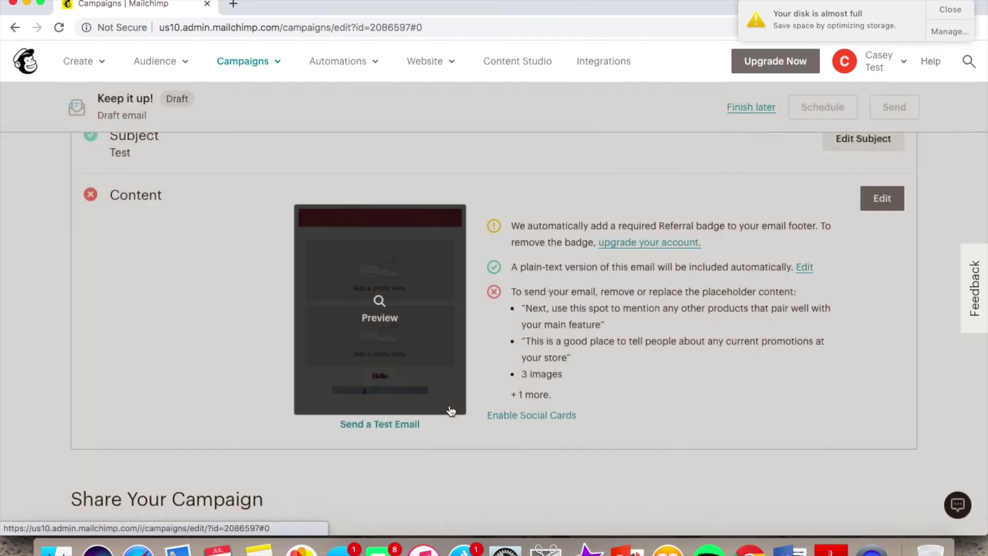
scroll(756, 410, up, 5)
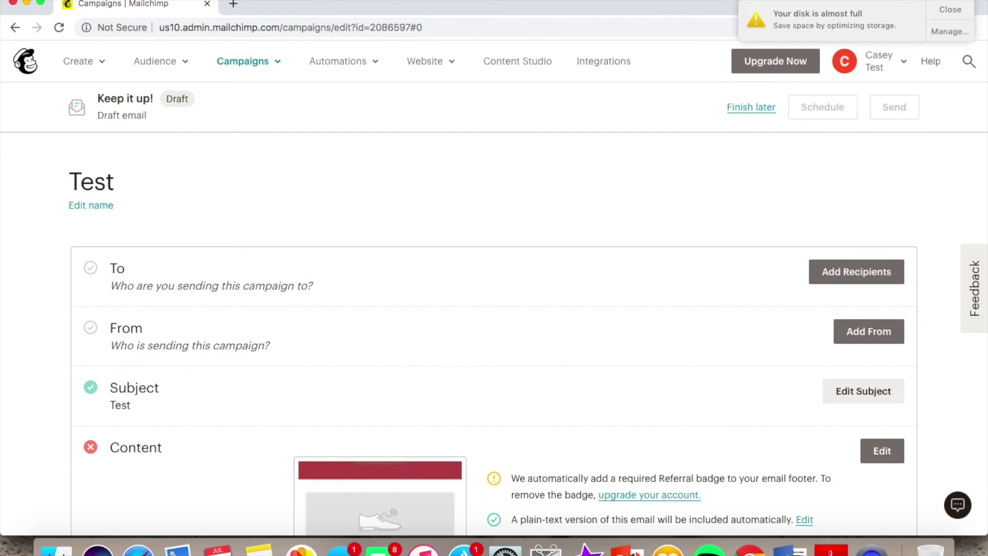
click(258, 66)
Replicate the Test campaign from All campaigns as 'Test (copy 01)' and open its content for editing
click(298, 104)
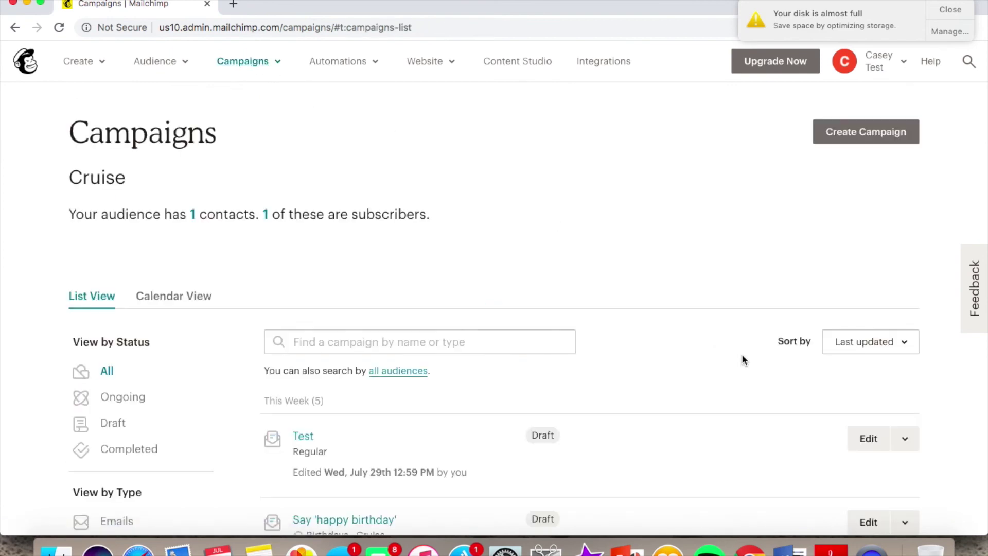
scroll(742, 356, down, 3)
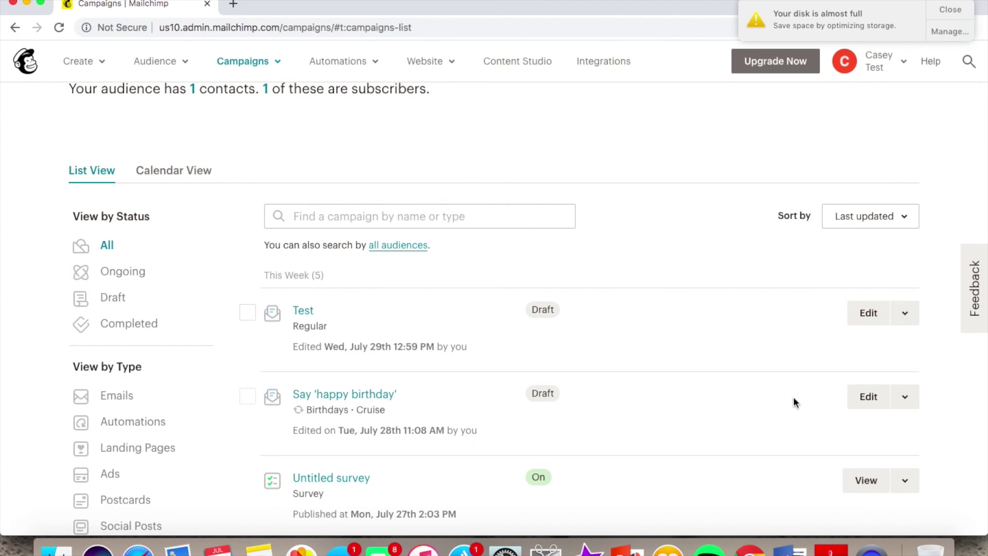
click(905, 315)
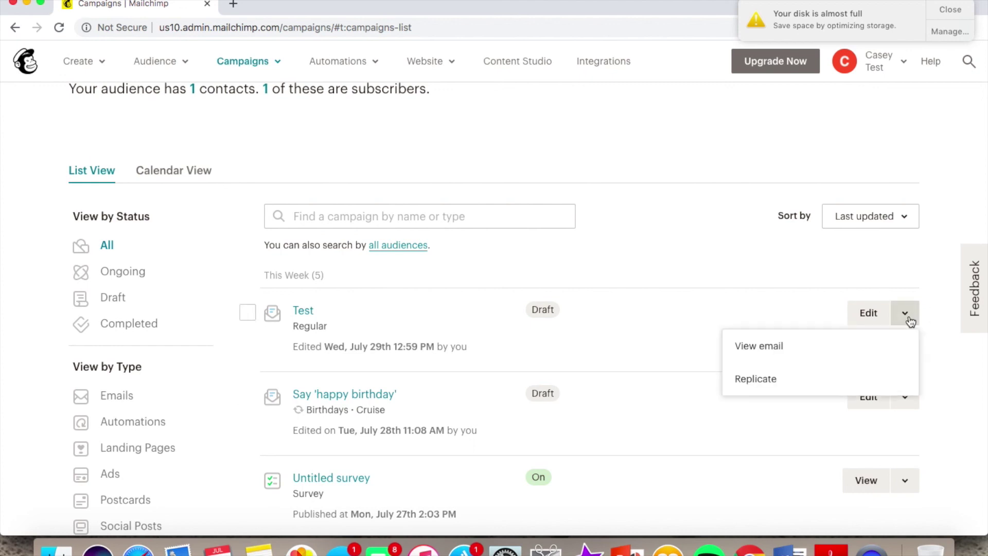
click(779, 377)
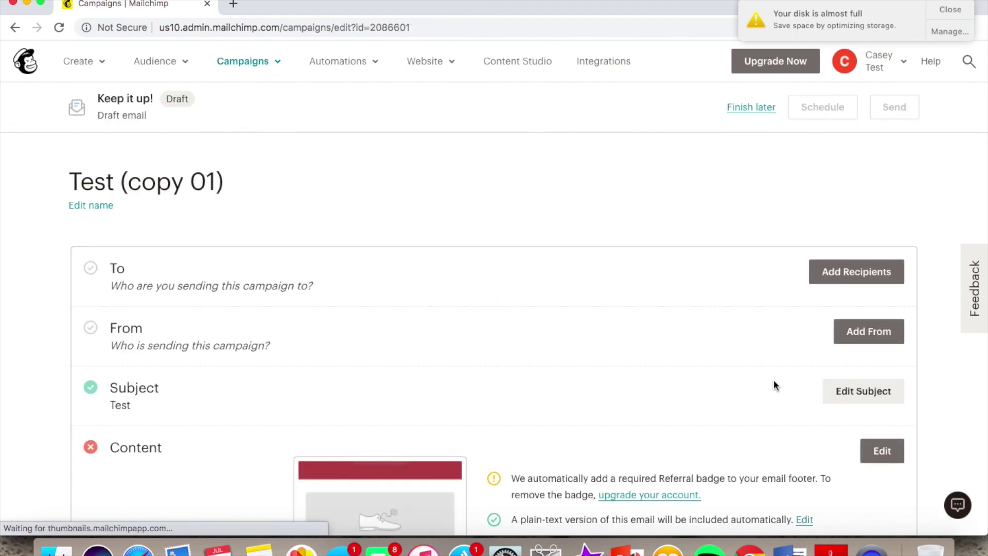
scroll(774, 378, down, 4)
click(881, 266)
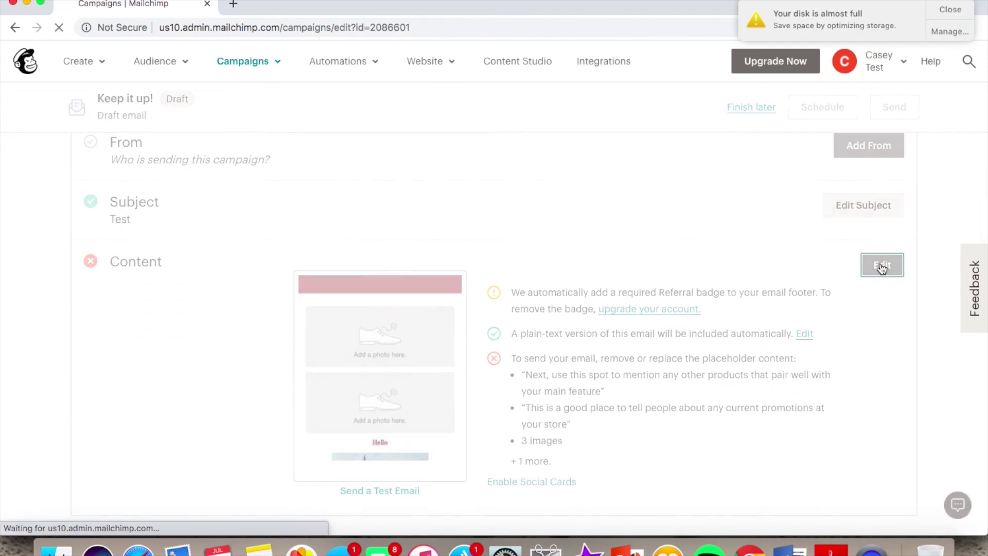